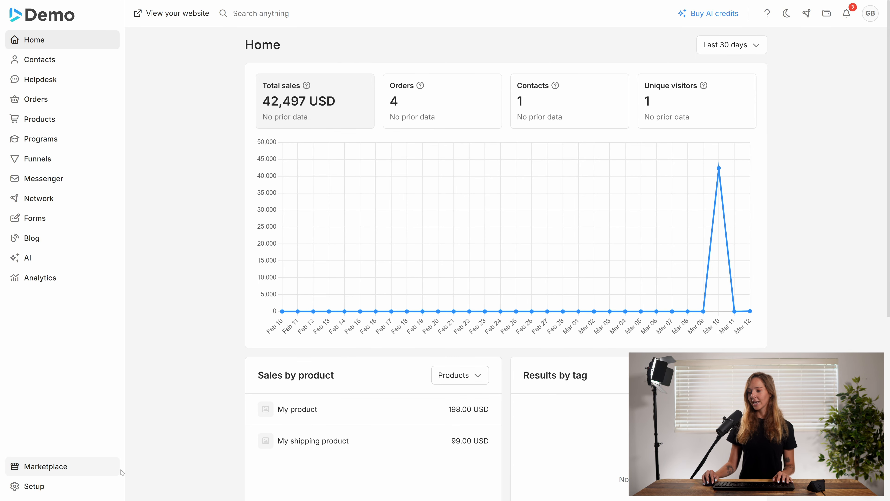
# Step: Start a new staff member in the system setup and enter their first name, last name and email address
pyautogui.click(90, 487)
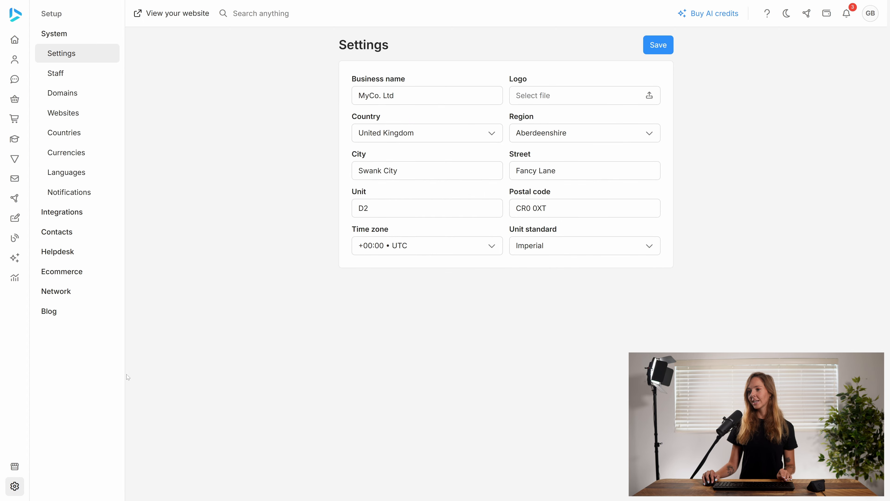
pyautogui.click(57, 73)
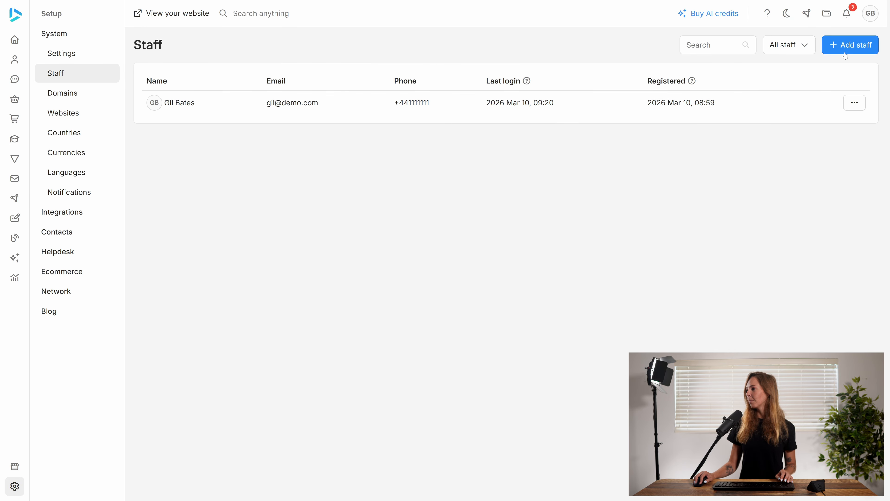
pyautogui.click(837, 47)
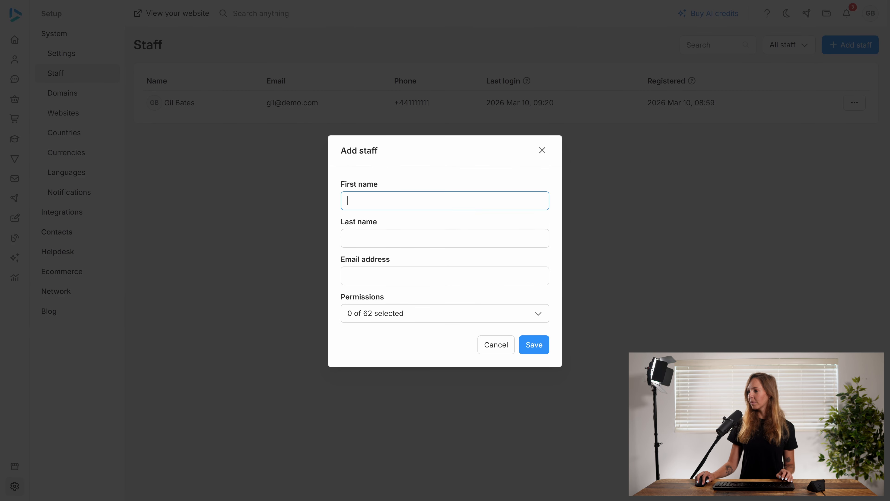
pyautogui.write('Jeve')
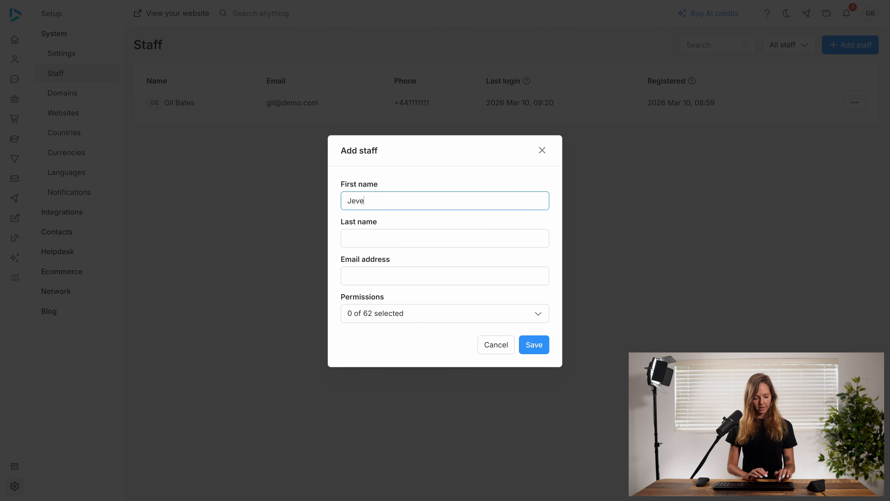
pyautogui.press('Tab')
pyautogui.write('Stob')
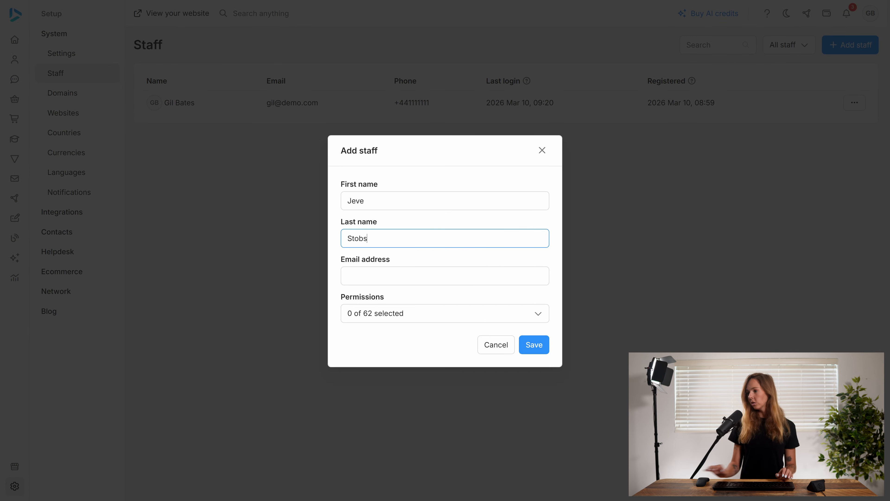
pyautogui.press('Tab')
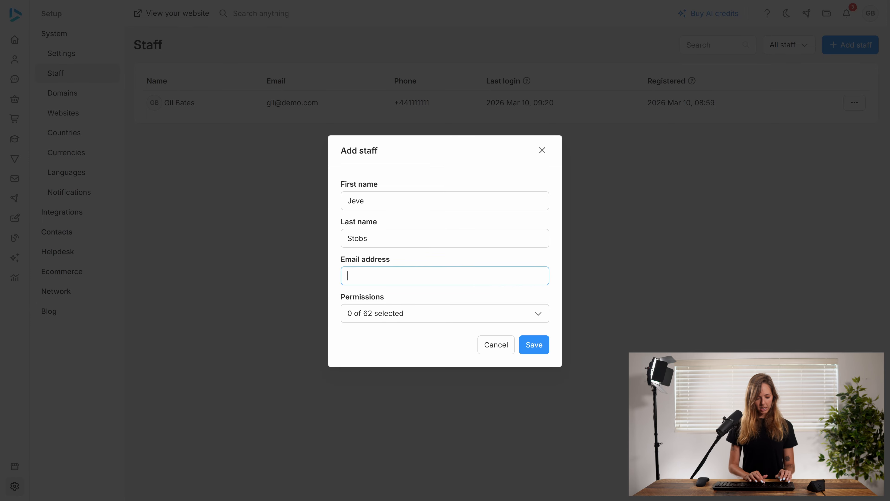
pyautogui.write('jeve@demo')
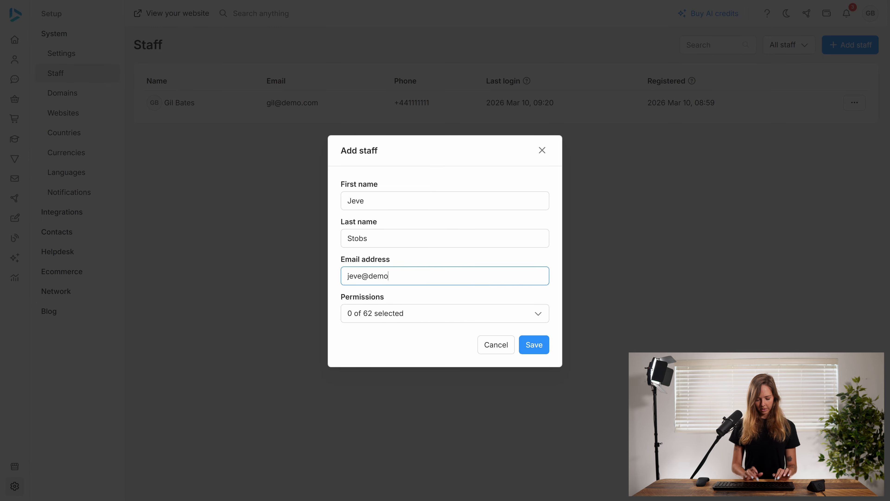
pyautogui.write('.com')
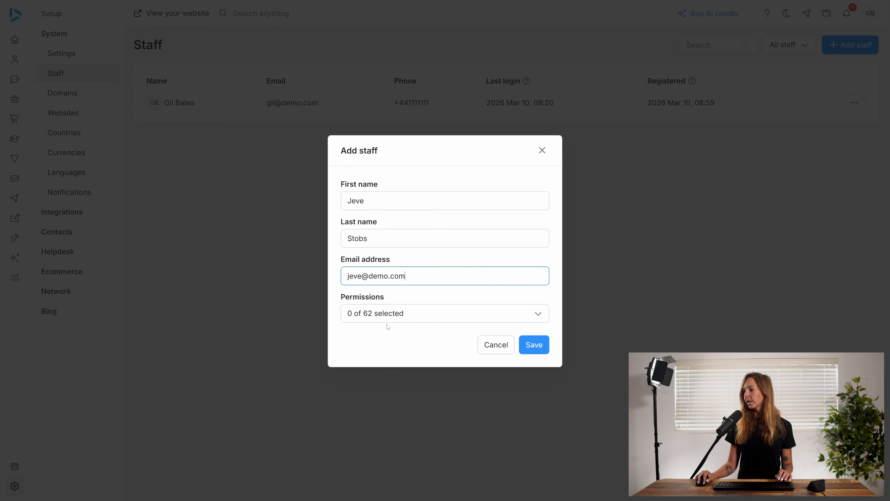
# Step: Grant the new staff member only the Sales permission under Orders and save the record
pyautogui.click(410, 317)
pyautogui.scroll(-6, 426, 389)
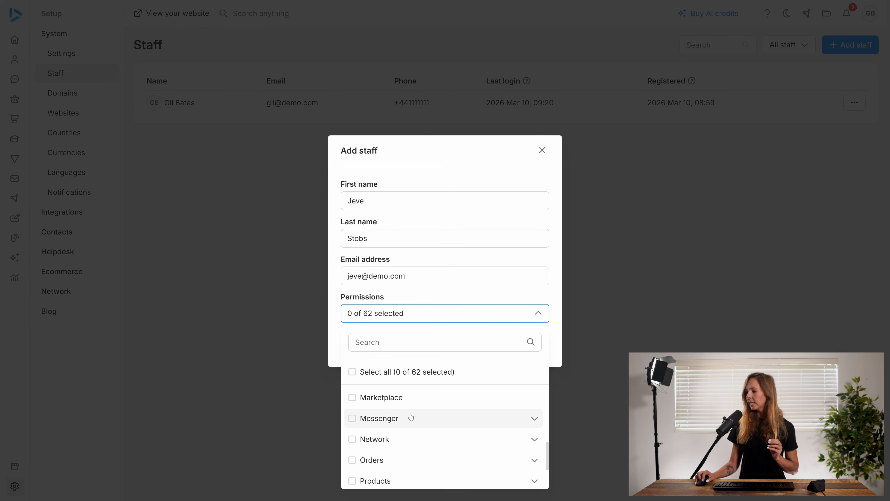
pyautogui.click(537, 460)
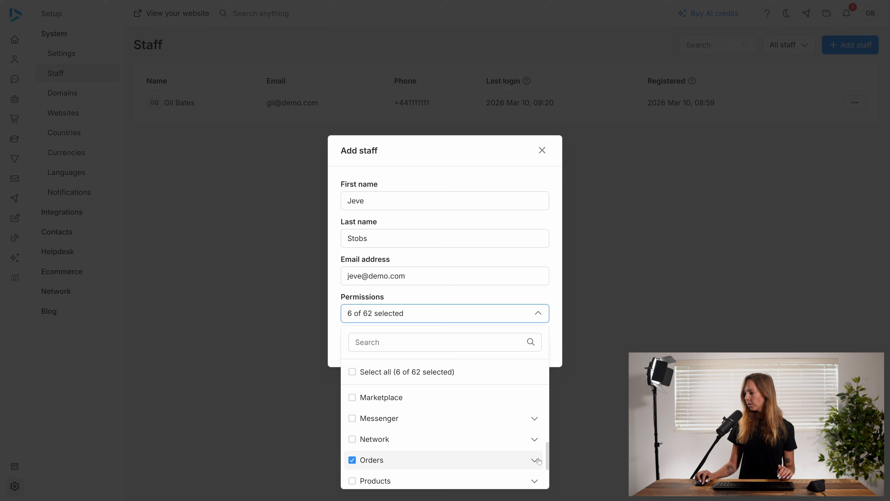
pyautogui.click(535, 460)
pyautogui.click(353, 460)
pyautogui.scroll(-2, 424, 460)
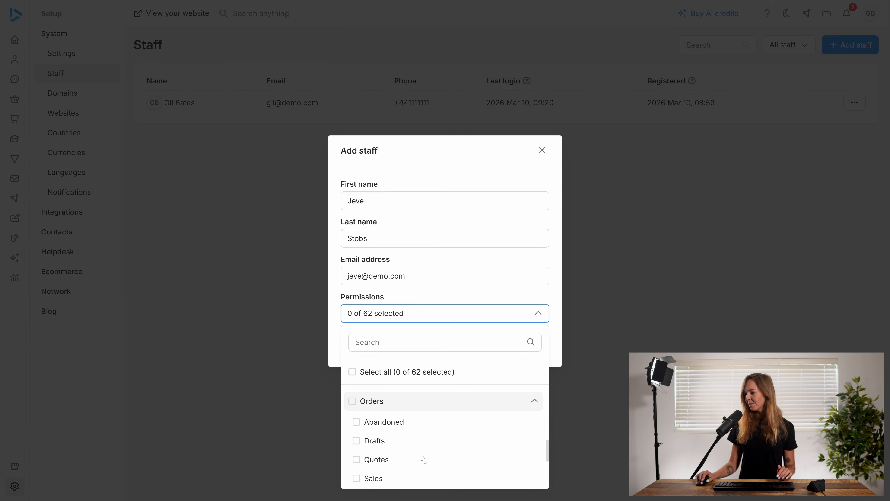
pyautogui.click(361, 468)
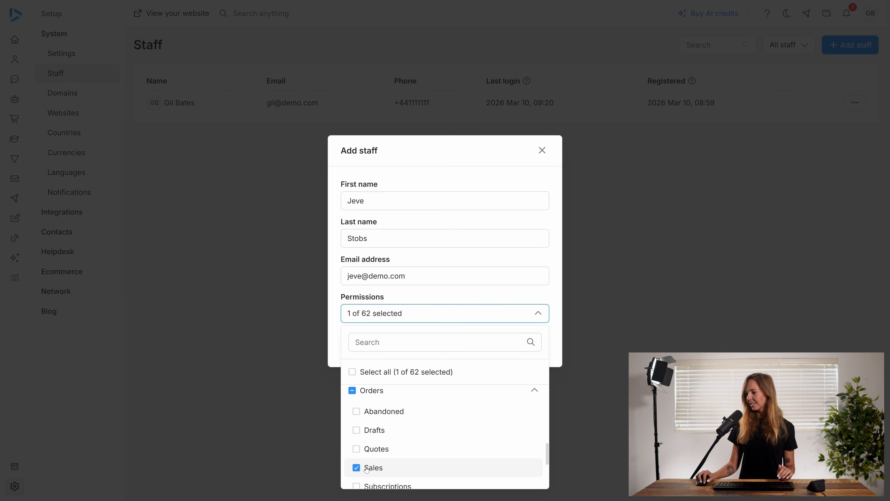
pyautogui.click(538, 316)
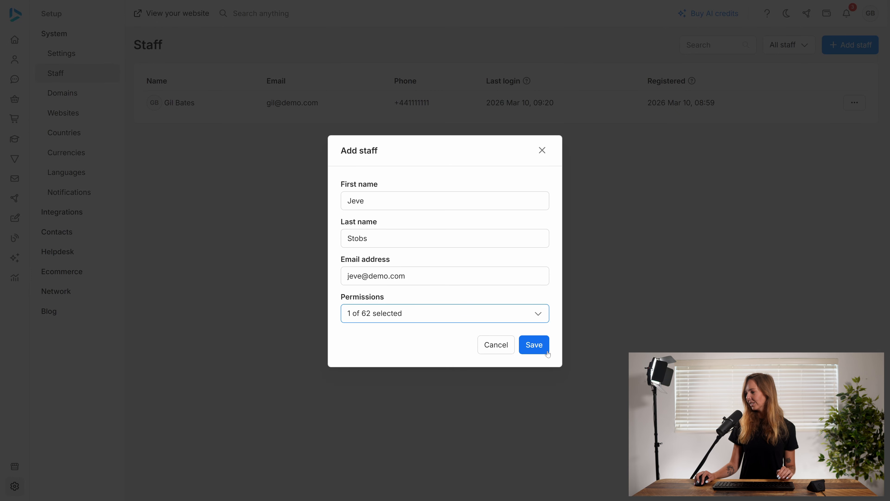
pyautogui.click(542, 347)
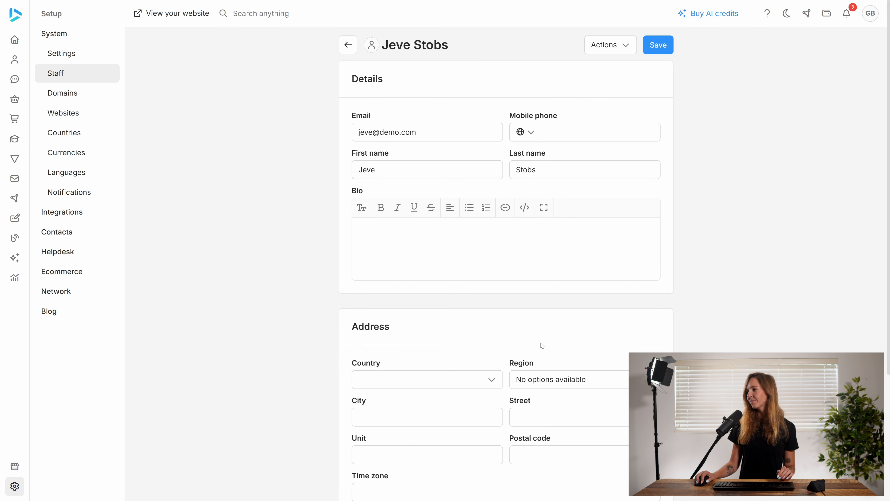
# Step: Reset the new staff member's password by entering and confirming a new account password, and save the profile
pyautogui.click(599, 45)
pyautogui.click(595, 69)
pyautogui.click(431, 239)
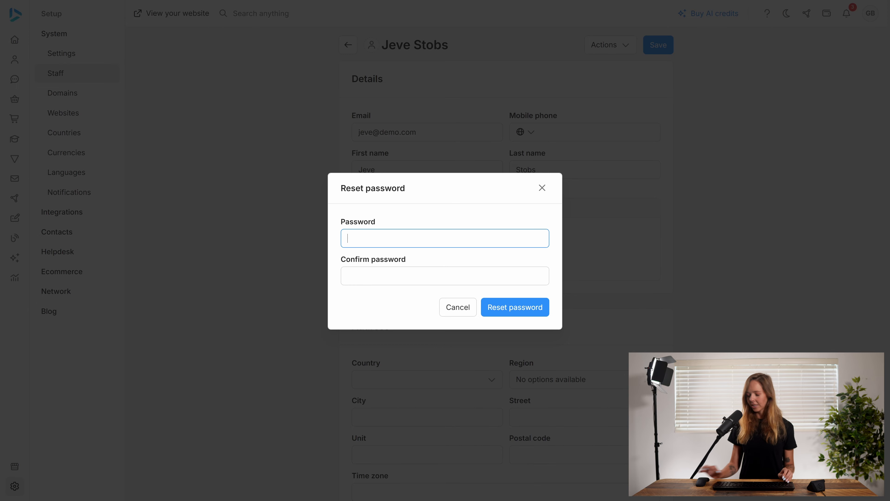
pyautogui.write('•••••••')
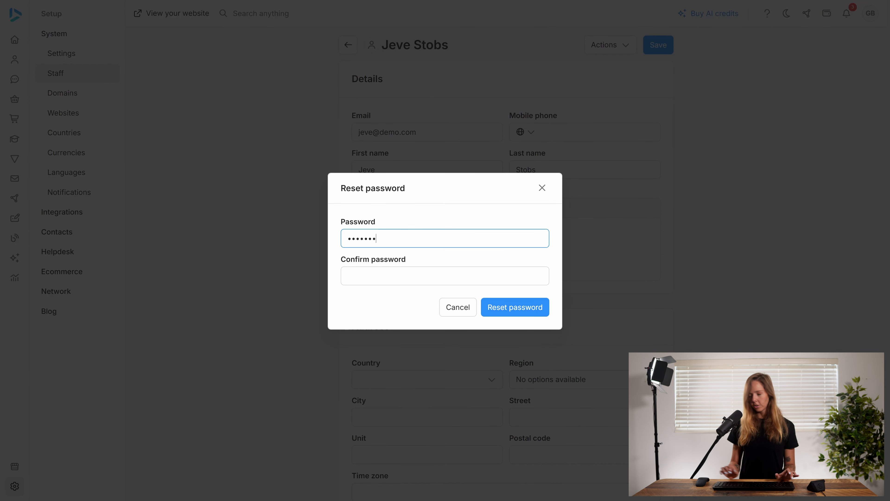
pyautogui.press('Tab')
pyautogui.write('•••••••')
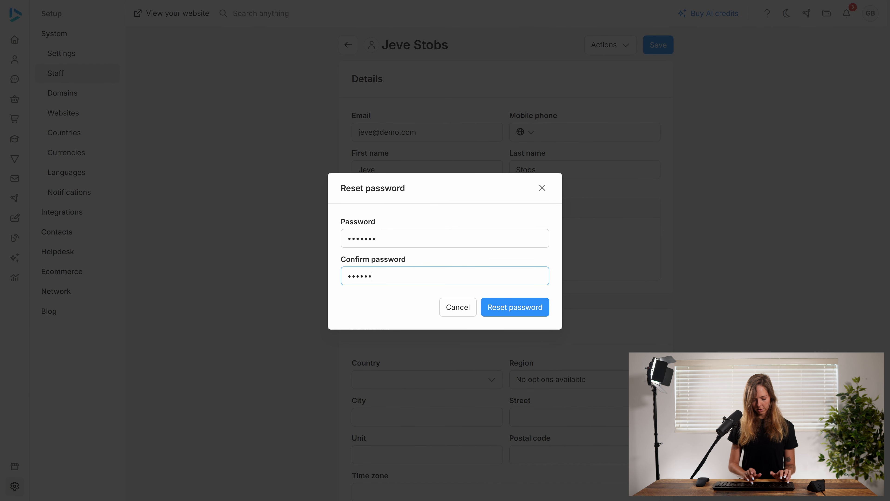
pyautogui.click(506, 306)
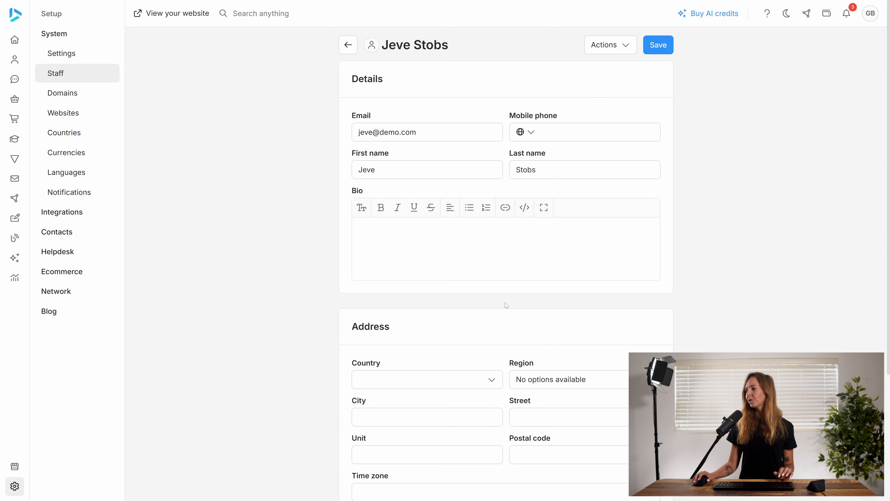
pyautogui.click(657, 50)
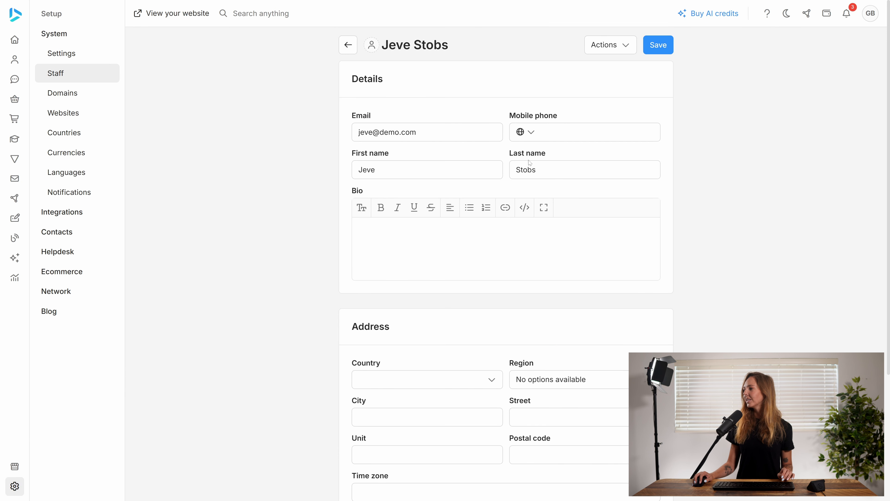
# Step: Return to the staff list and start a second staff member, filling in their first name, last name and email address
pyautogui.click(348, 45)
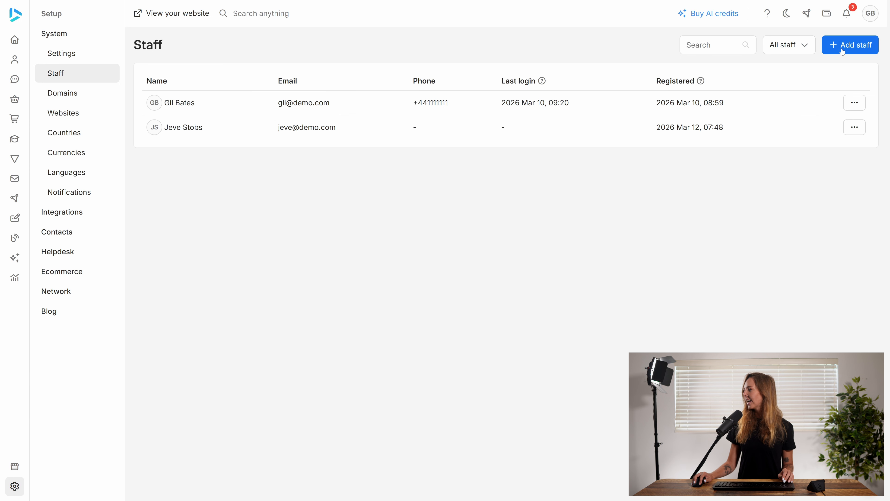
pyautogui.click(849, 45)
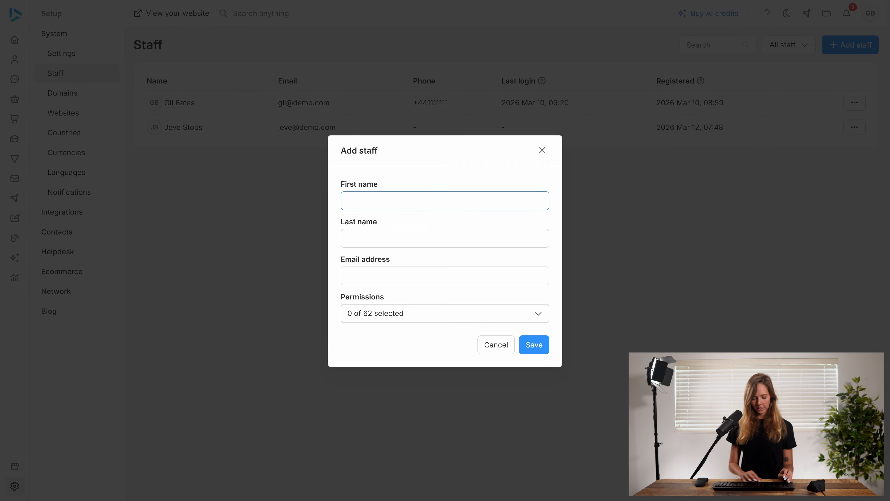
pyautogui.write('Z')
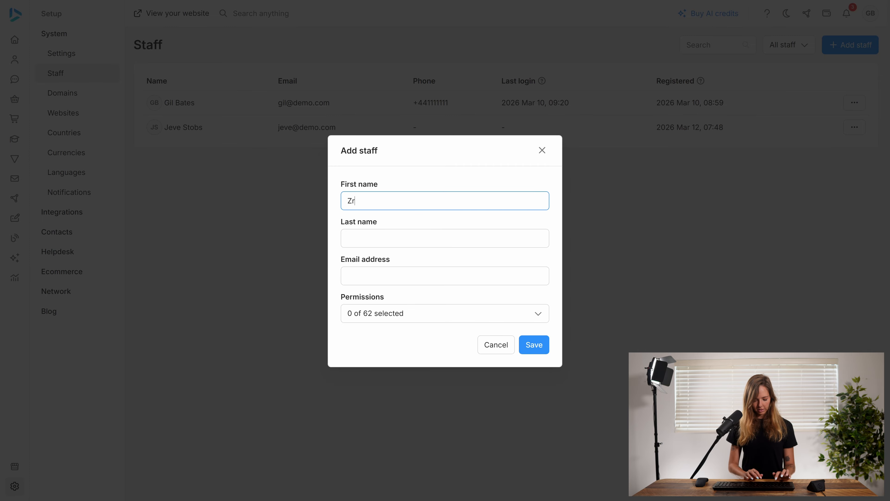
pyautogui.write('ark')
pyautogui.press('Tab')
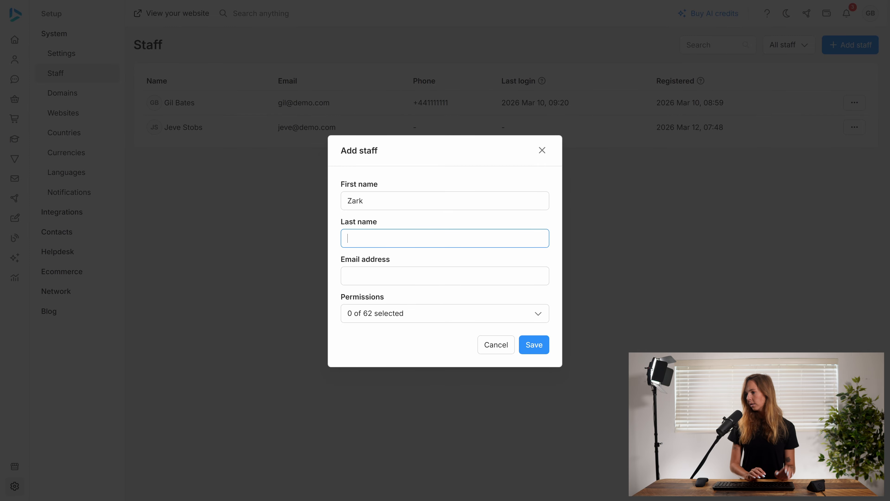
pyautogui.write('Muckerberg')
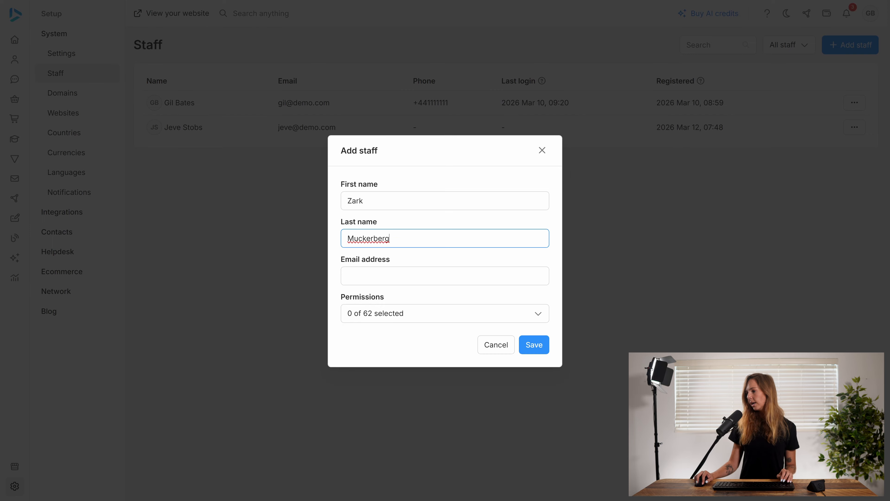
pyautogui.press('Tab')
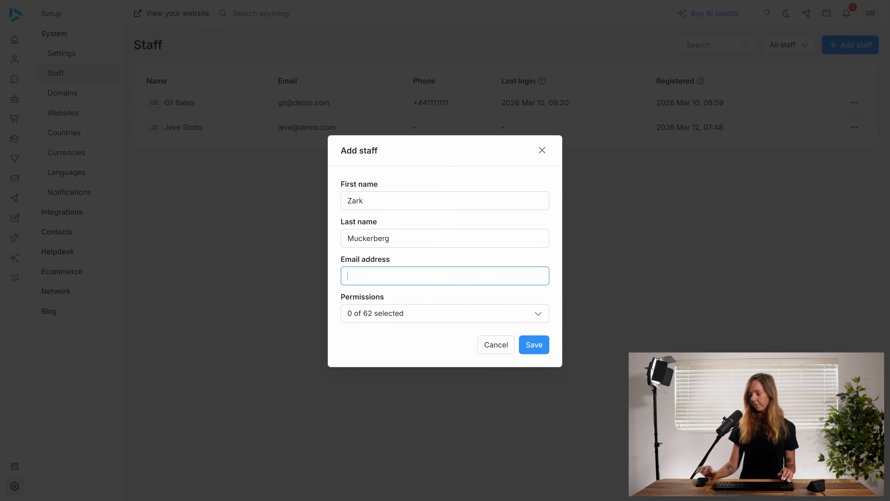
pyautogui.write('zark@de')
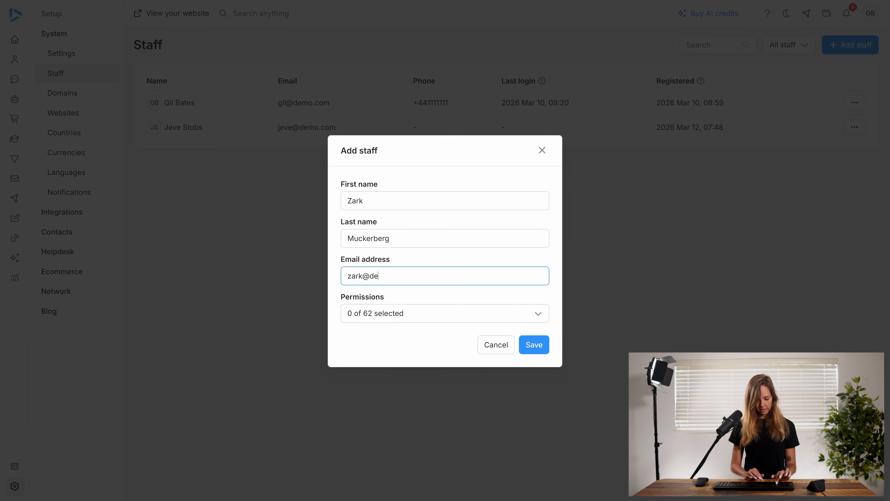
pyautogui.write('mo.com')
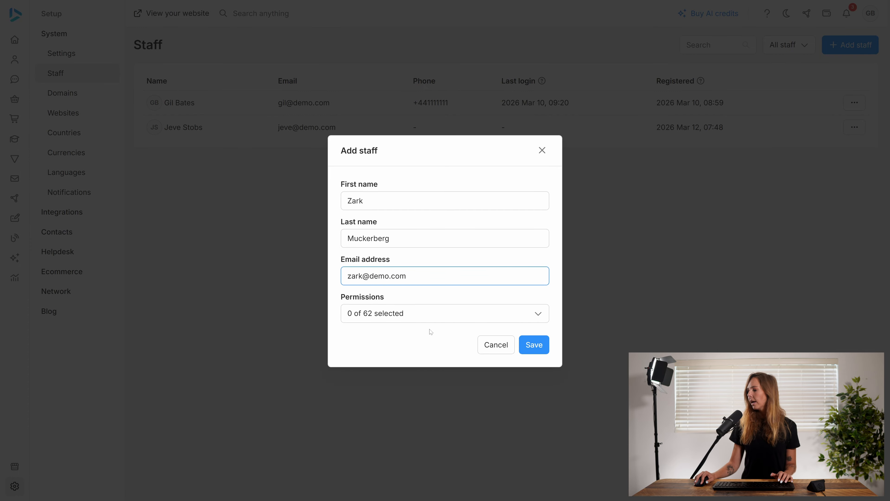
# Step: Give the second staff member only the Orders Sales permission and save the entry
pyautogui.click(440, 321)
pyautogui.scroll(-8, 427, 431)
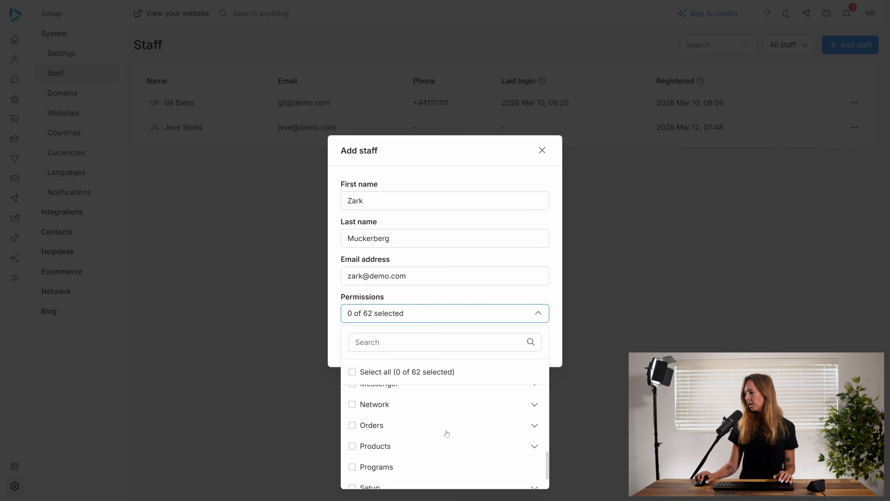
pyautogui.click(534, 425)
pyautogui.scroll(-2, 437, 460)
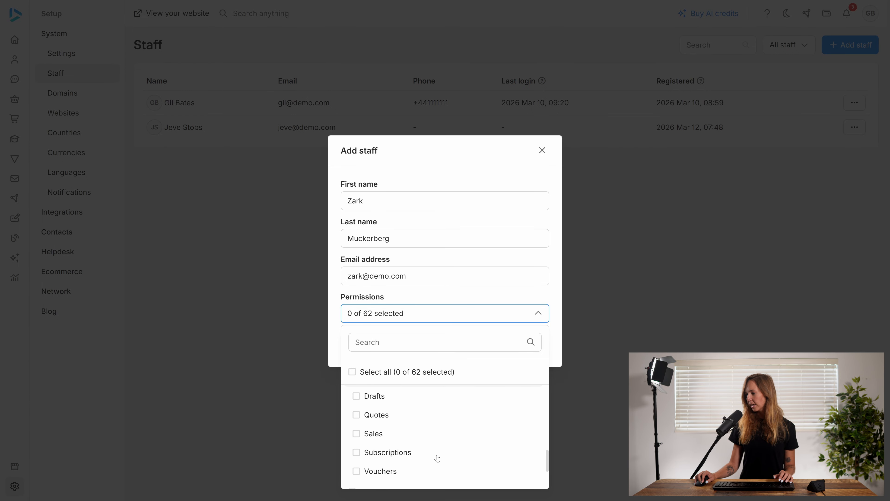
pyautogui.click(366, 438)
pyautogui.click(491, 314)
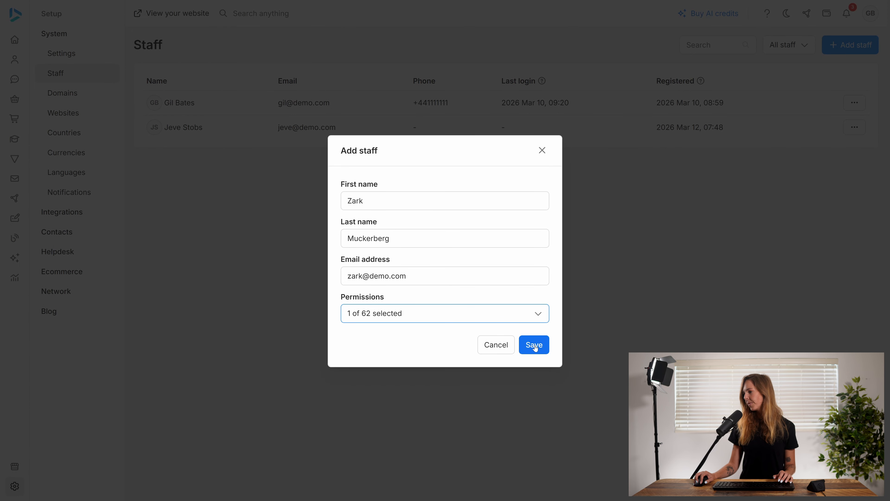
pyautogui.click(533, 345)
# Step: Reset the second staff member's password, entering and confirming the new account password
pyautogui.click(605, 45)
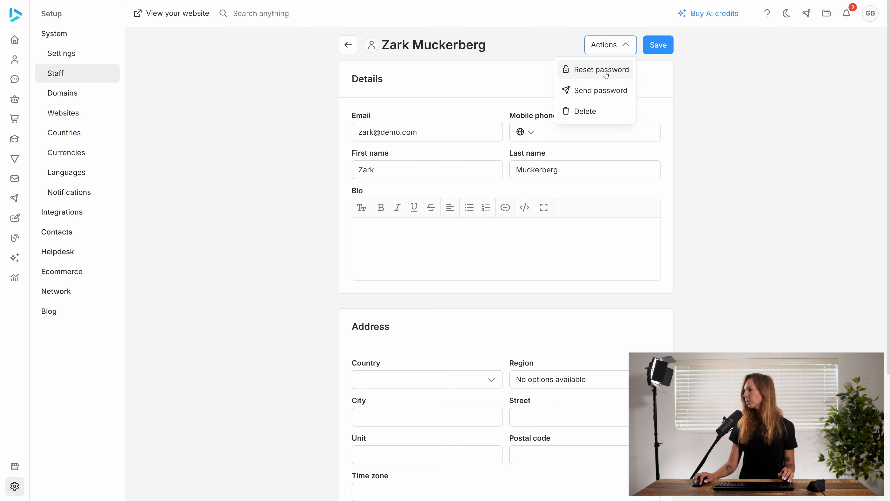
pyautogui.click(600, 70)
pyautogui.write('•••')
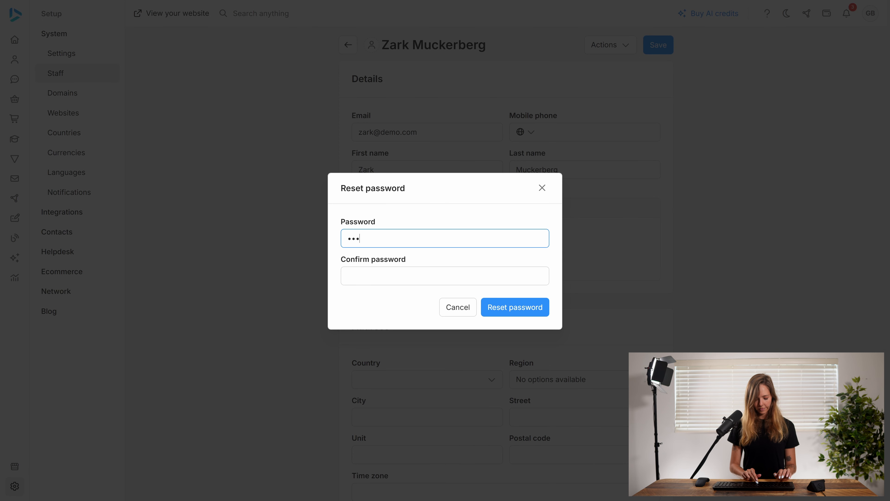
pyautogui.write('•••')
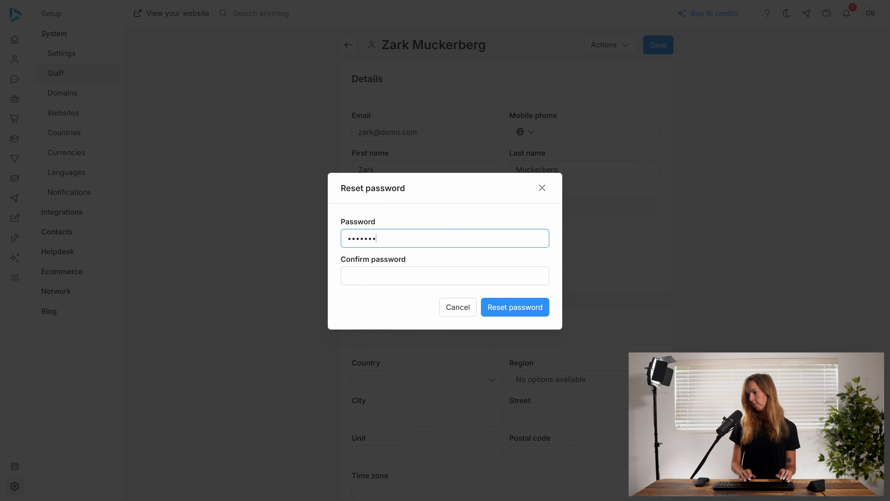
pyautogui.press('Tab')
pyautogui.write('••••')
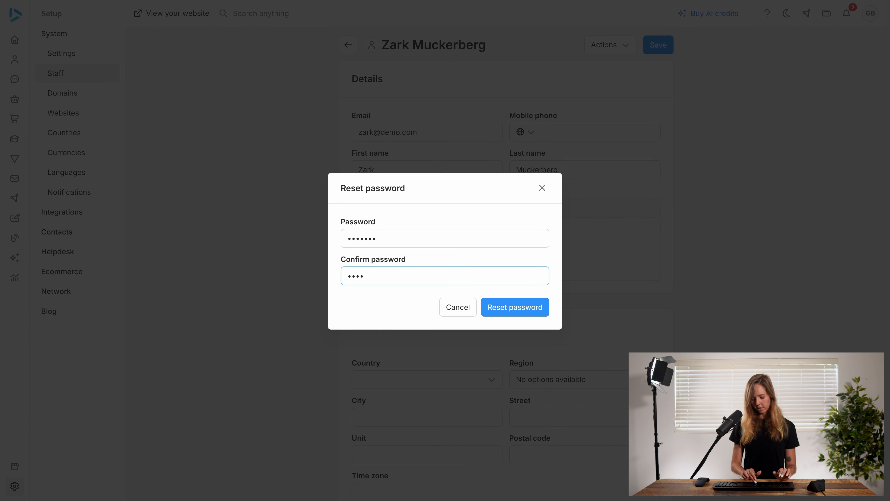
pyautogui.write('•••')
pyautogui.click(533, 305)
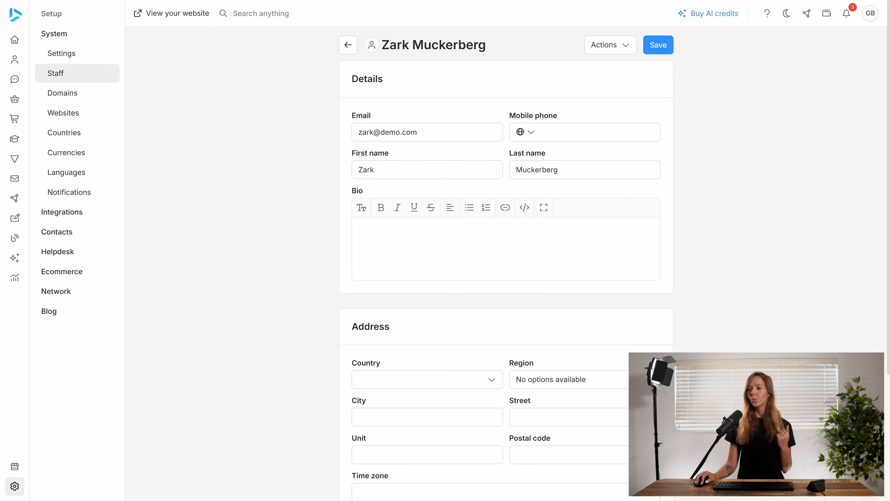
# Step: Add an ecommerce warehouse named Warehouse 1 with the first newly added staff member assigned, keeping the suggested location, and save it
pyautogui.click(88, 272)
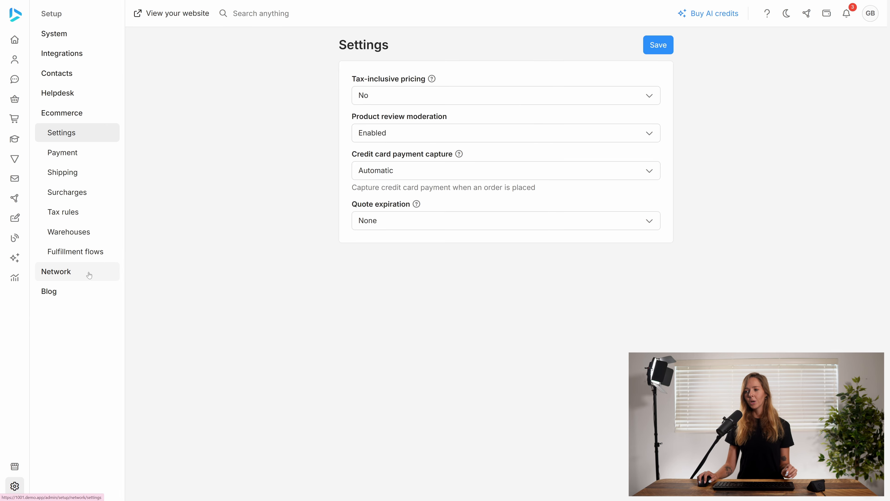
pyautogui.click(84, 231)
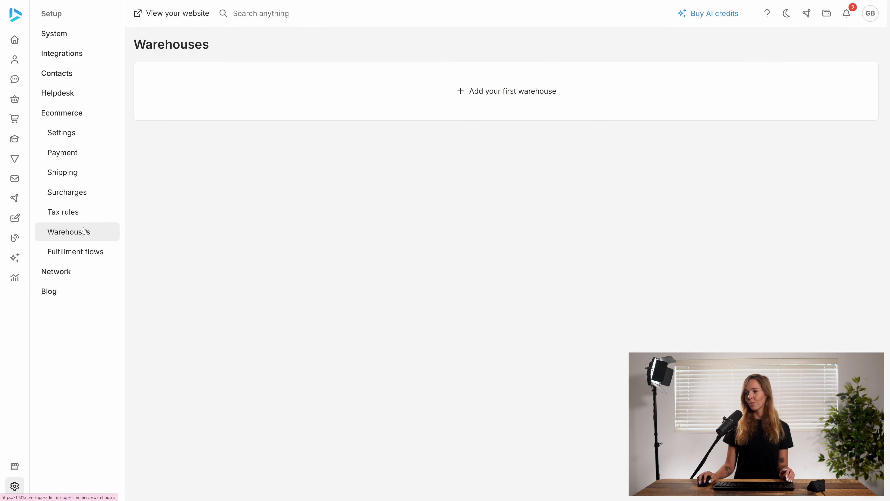
pyautogui.click(525, 92)
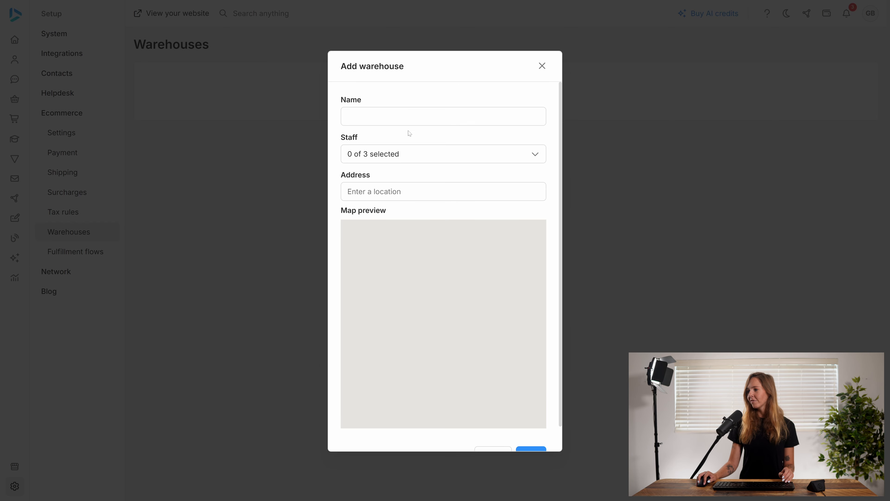
pyautogui.write('Warehouse 1')
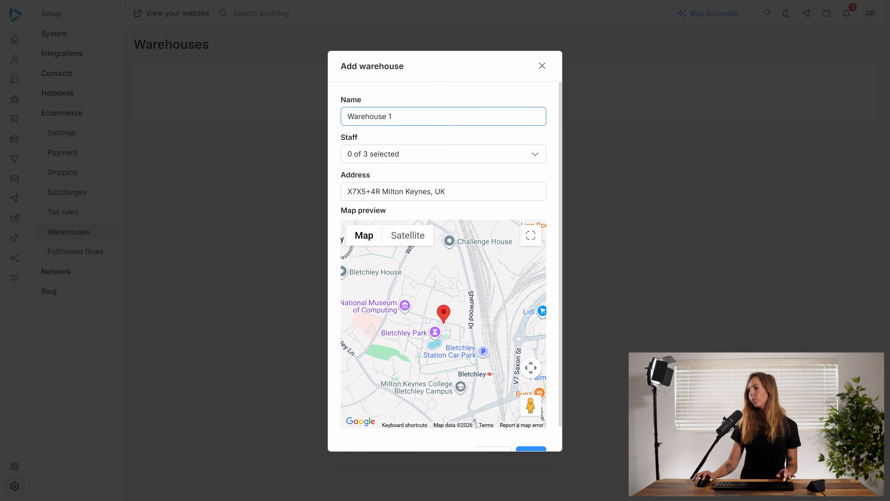
pyautogui.click(424, 154)
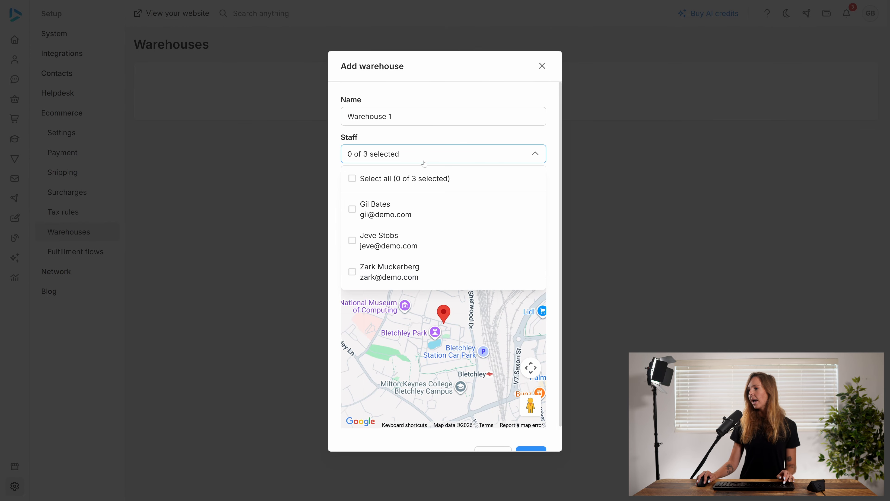
pyautogui.click(386, 239)
pyautogui.click(435, 152)
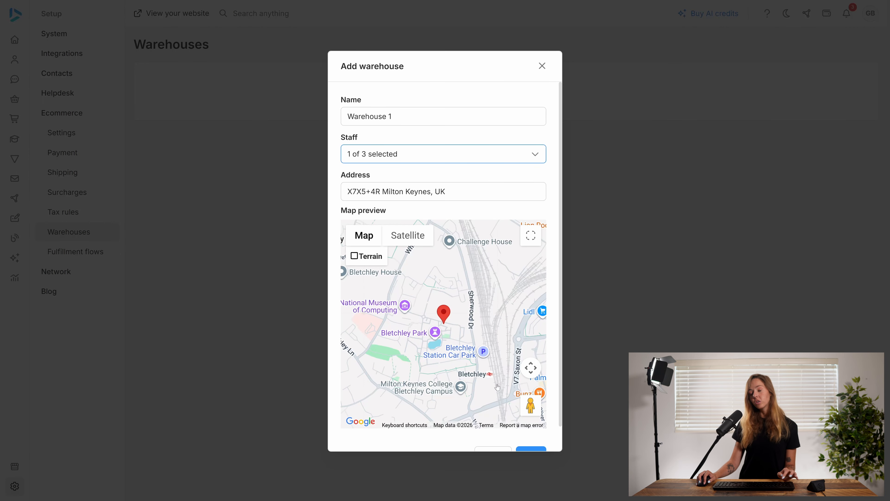
pyautogui.click(520, 449)
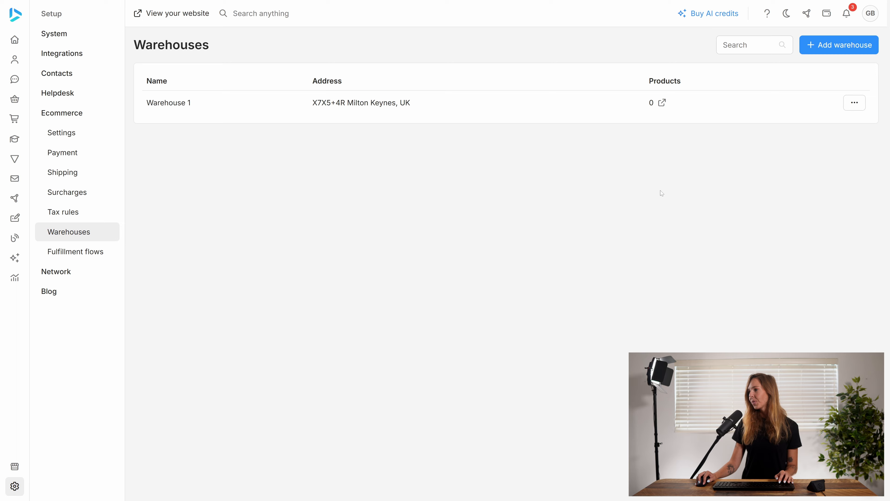
# Step: Start another warehouse named Warehouse 2 and assign the second newly added staff member to it
pyautogui.click(837, 45)
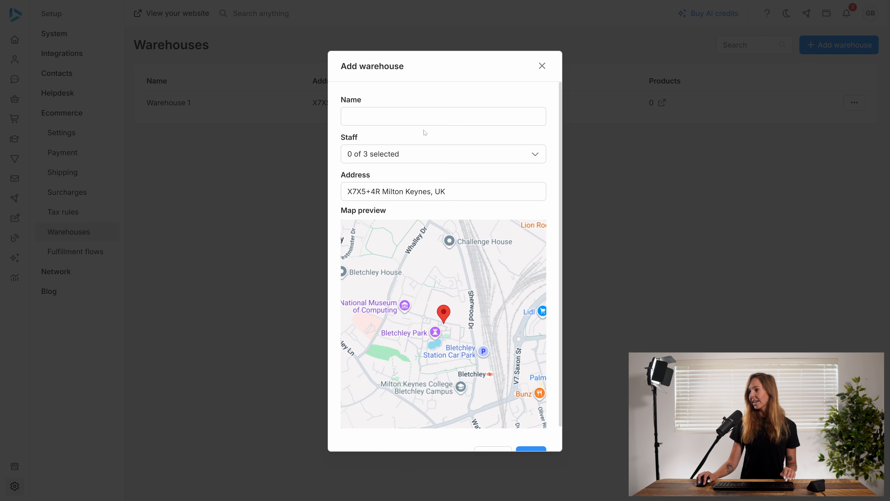
pyautogui.click(424, 120)
pyautogui.write('Warehouse 2')
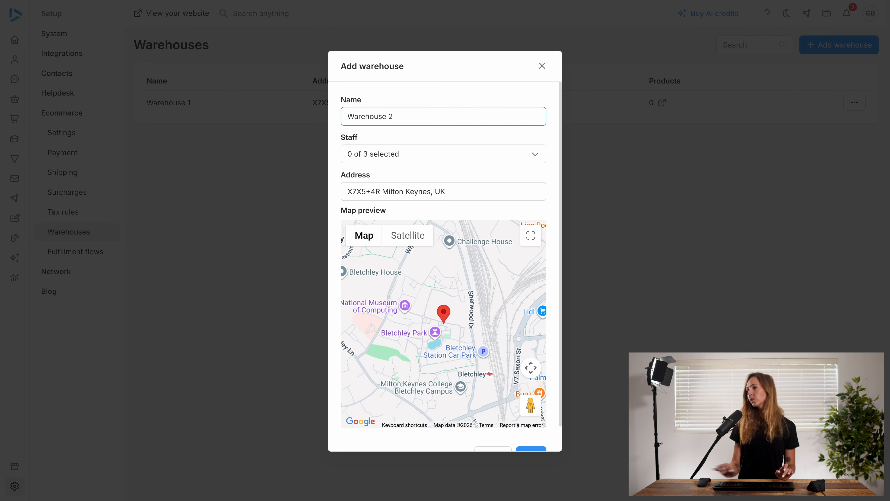
pyautogui.click(450, 155)
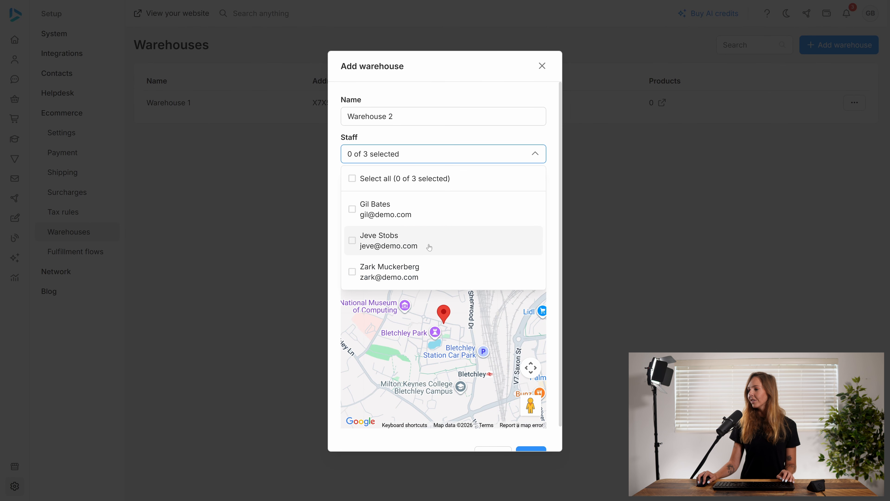
pyautogui.click(405, 274)
pyautogui.click(471, 157)
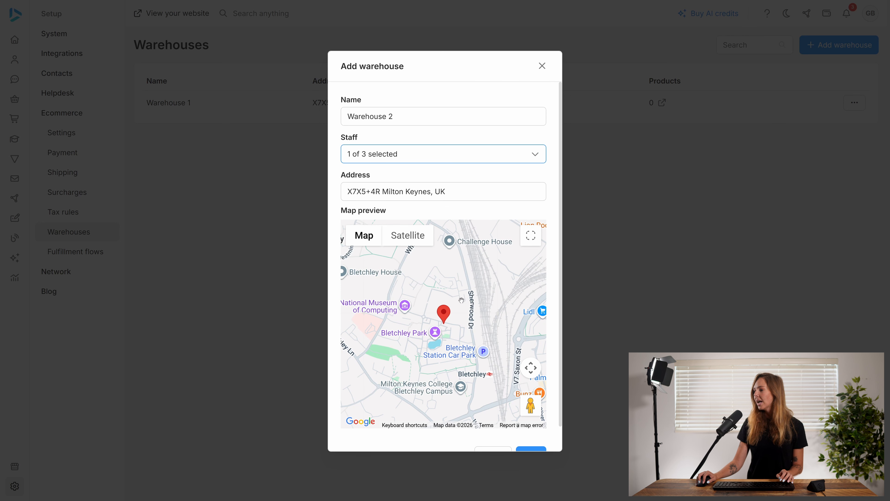
# Step: Move Warehouse 2's map location west of Bletchley Park, just southeast of Romans Field School, and save the warehouse
pyautogui.moveTo(391, 330); pyautogui.dragTo(578, 320)
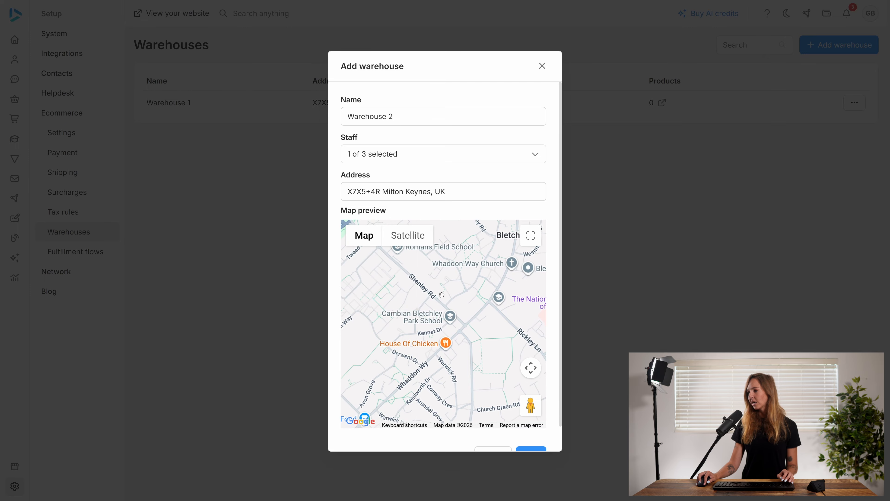
pyautogui.moveTo(441, 294); pyautogui.dragTo(444, 329)
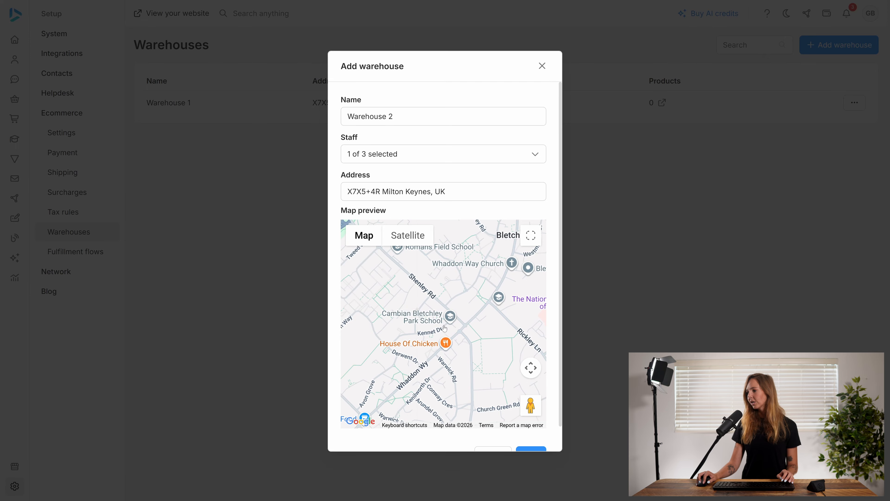
pyautogui.click(529, 449)
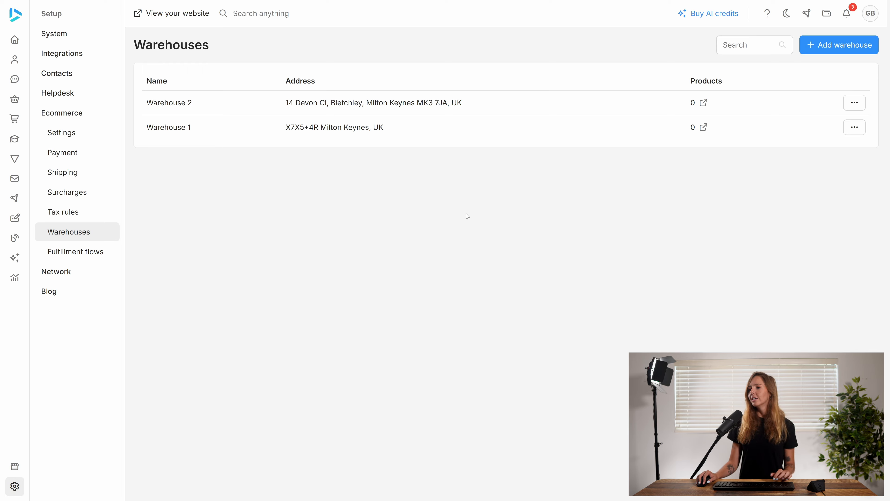
# Step: Add a product named Product 1 with a price of 99 USD to the product catalog and save it
pyautogui.moveTo(54, 81)
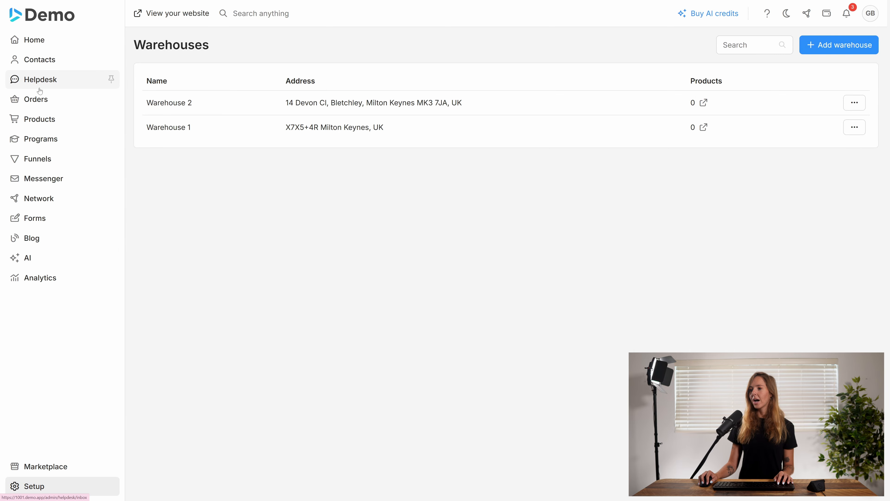
pyautogui.click(43, 122)
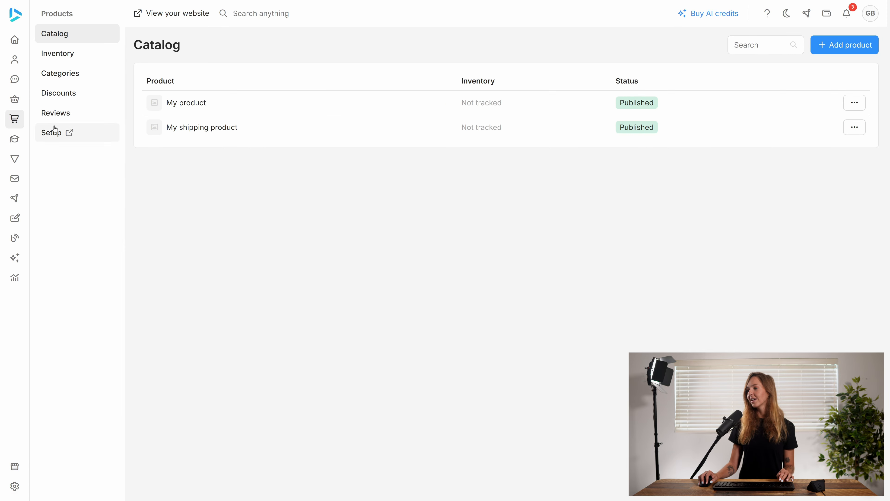
pyautogui.click(831, 47)
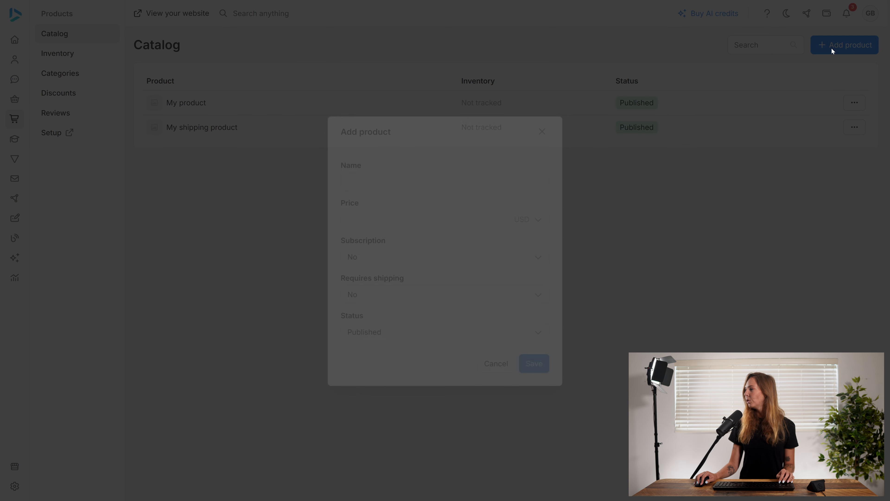
pyautogui.write('Product 1')
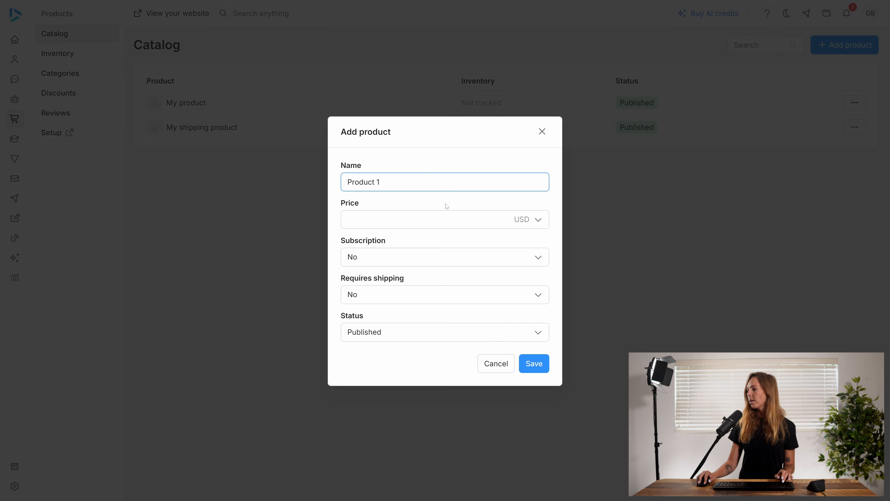
pyautogui.press('Tab')
pyautogui.write('99')
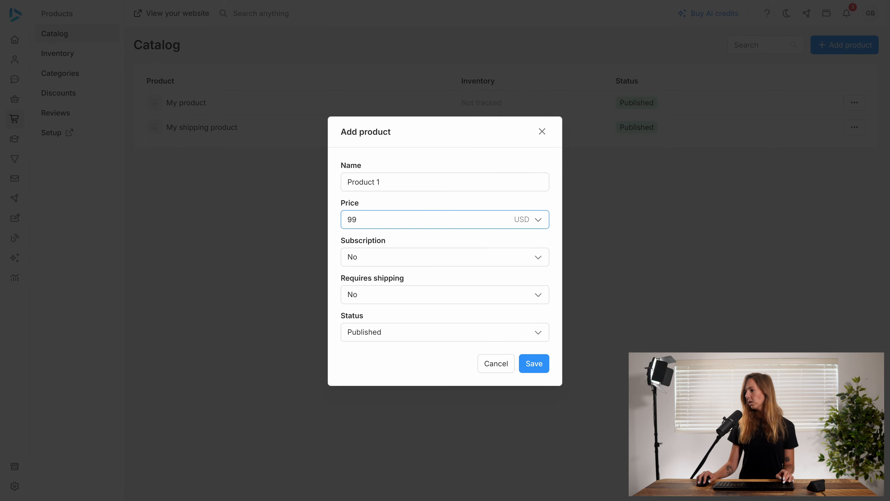
pyautogui.click(533, 363)
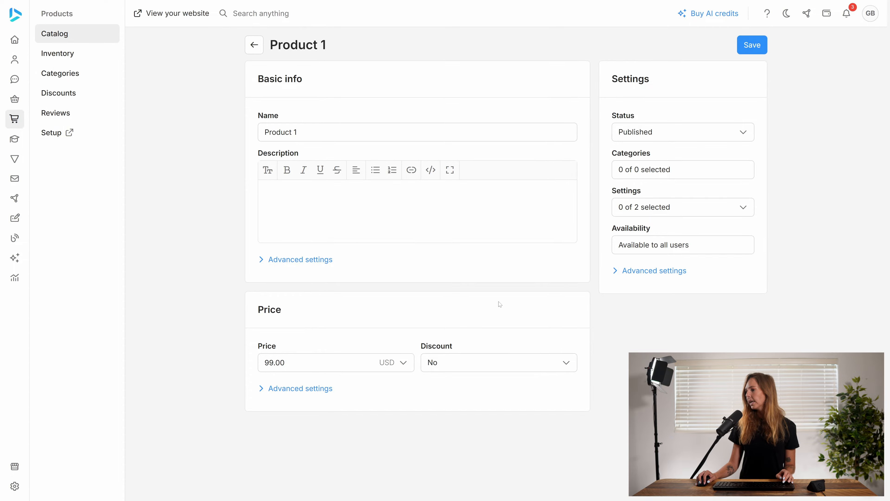
# Step: Enable the Shipping and Inventory advanced settings for Product 1 and switch its stock tracking to physical inventory
pyautogui.click(618, 273)
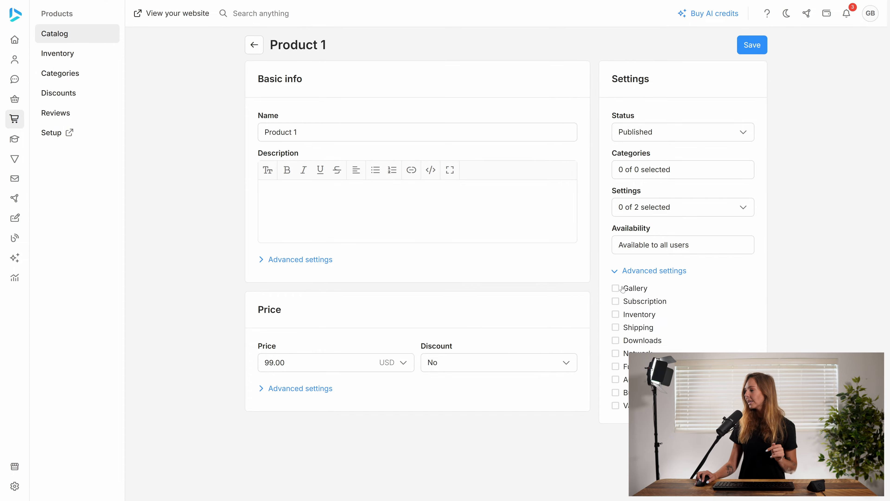
pyautogui.click(619, 329)
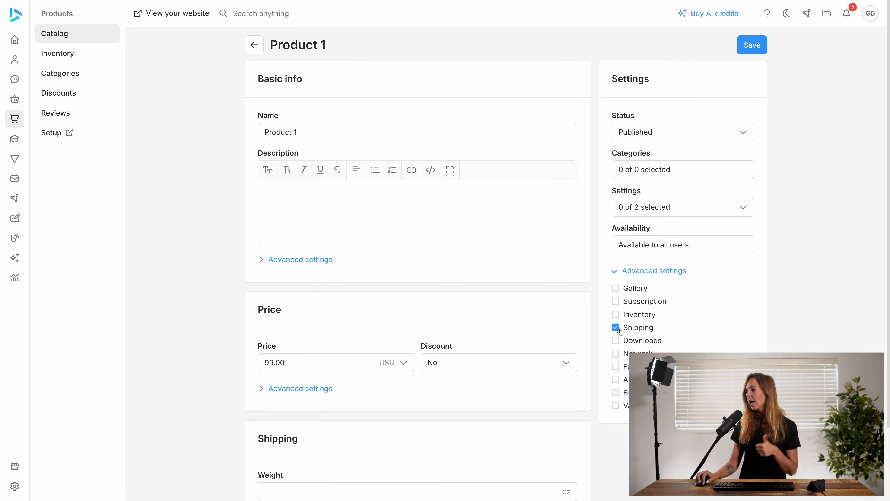
pyautogui.click(615, 314)
pyautogui.scroll(-2, 434, 345)
pyautogui.scroll(-5, 434, 345)
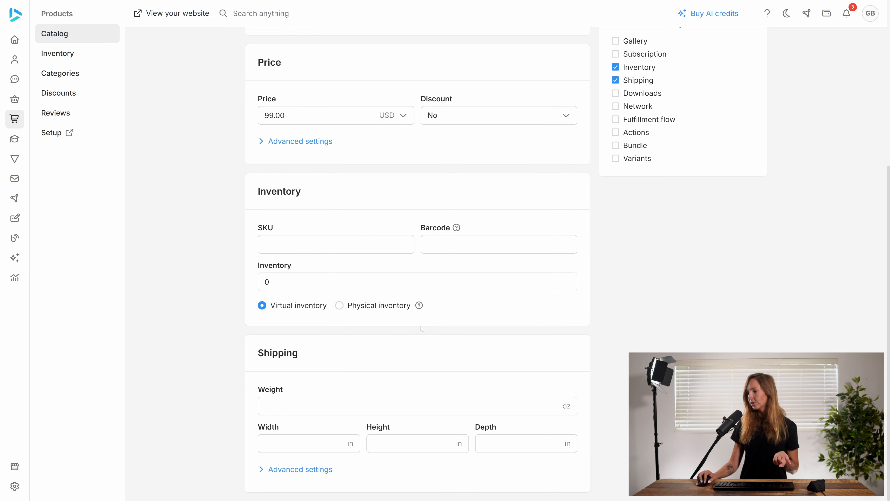
pyautogui.click(348, 308)
# Step: Add 100 items of Product 1 stock to Warehouse 1 and 10 items to Warehouse 2, saving each adjustment
pyautogui.click(363, 322)
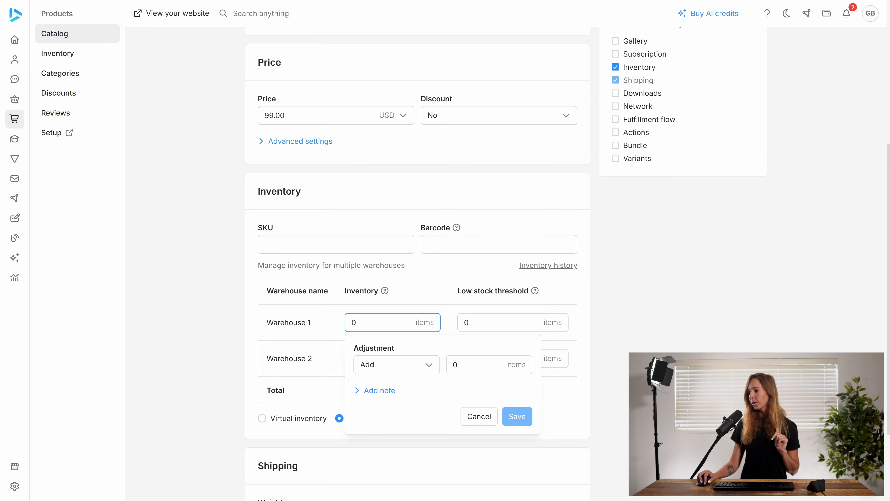
pyautogui.click(454, 365)
pyautogui.write('100')
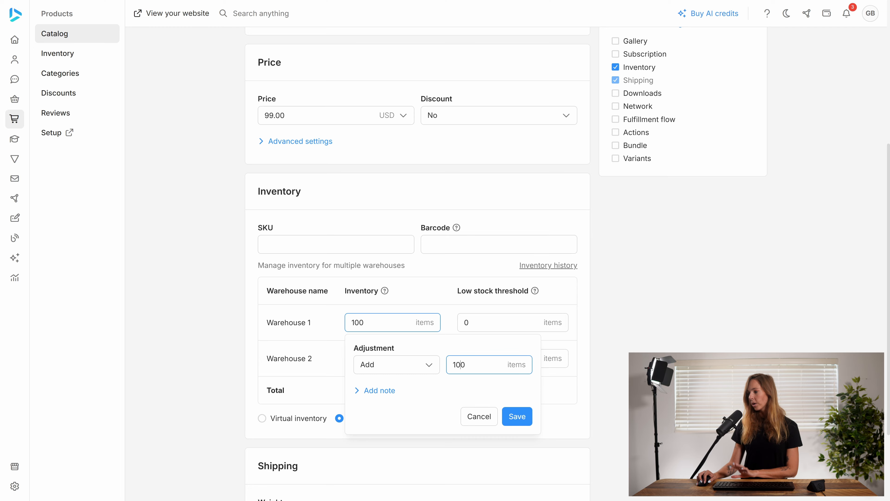
pyautogui.click(518, 413)
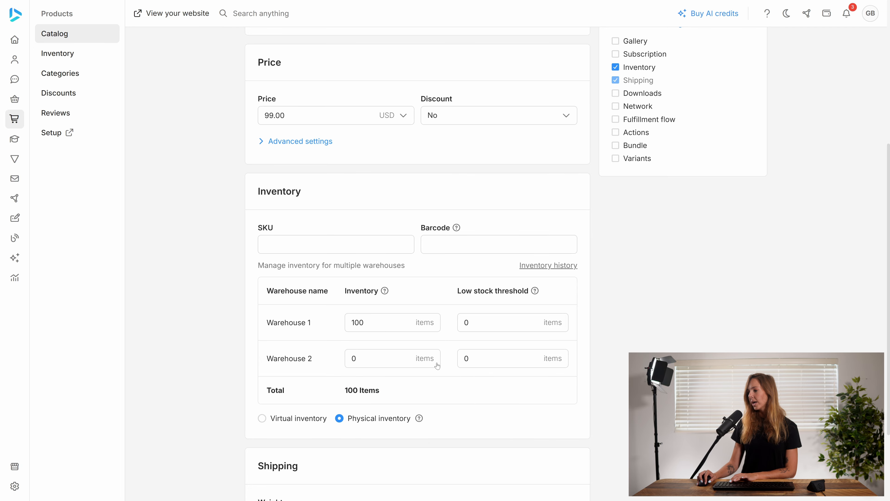
pyautogui.click(374, 358)
pyautogui.click(454, 400)
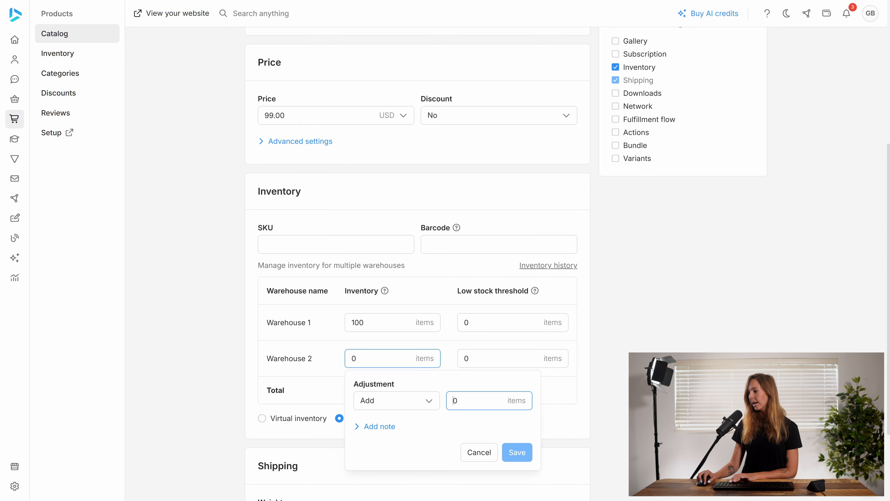
pyautogui.write('1')
pyautogui.click(518, 453)
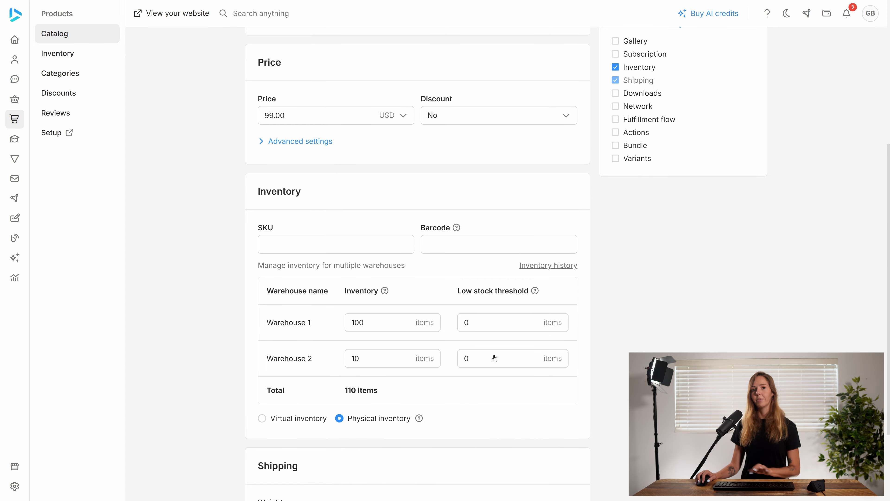
# Step: Add a product named Product 2 to the catalog with a price of 99 USD and shipping required, and save it
pyautogui.scroll(6, 502, 273)
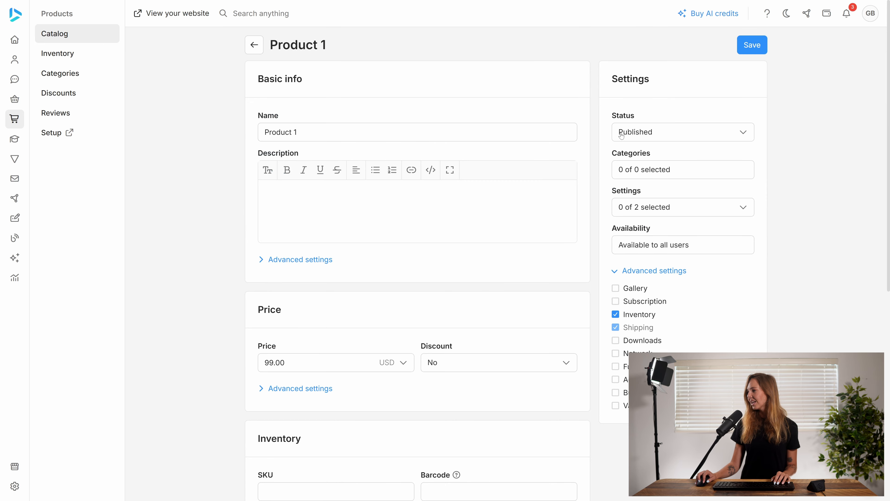
pyautogui.click(246, 45)
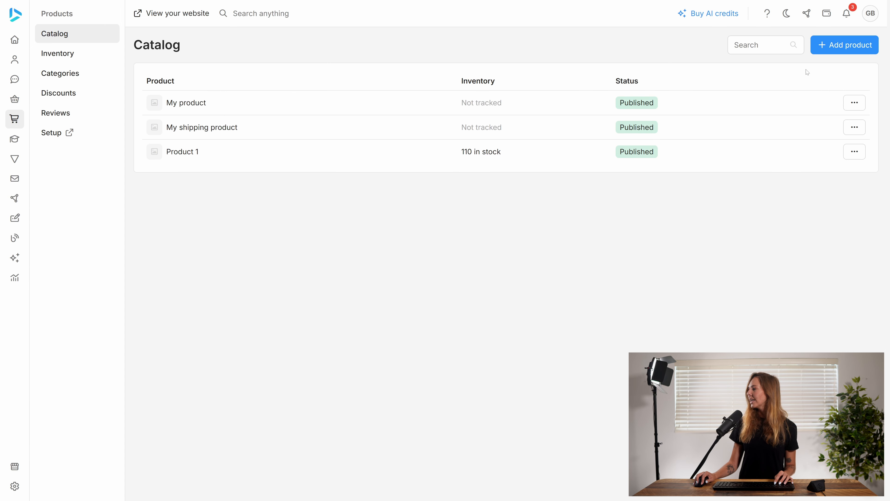
pyautogui.click(831, 46)
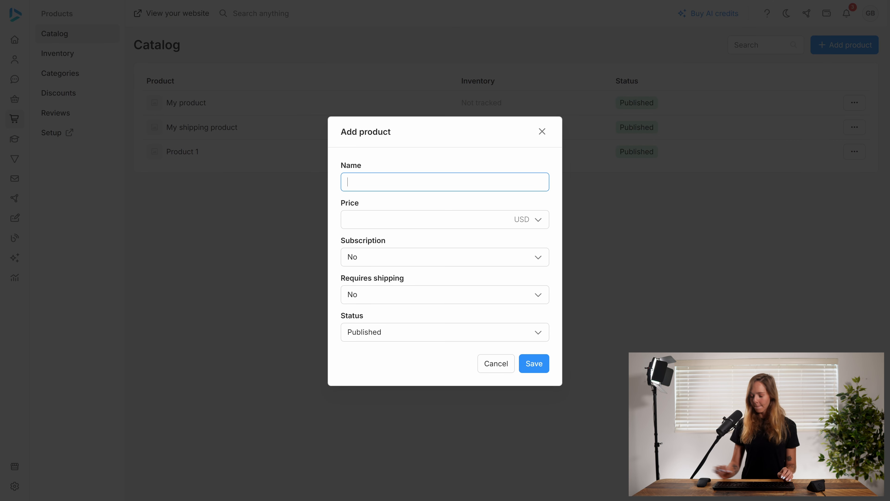
pyautogui.write('Product')
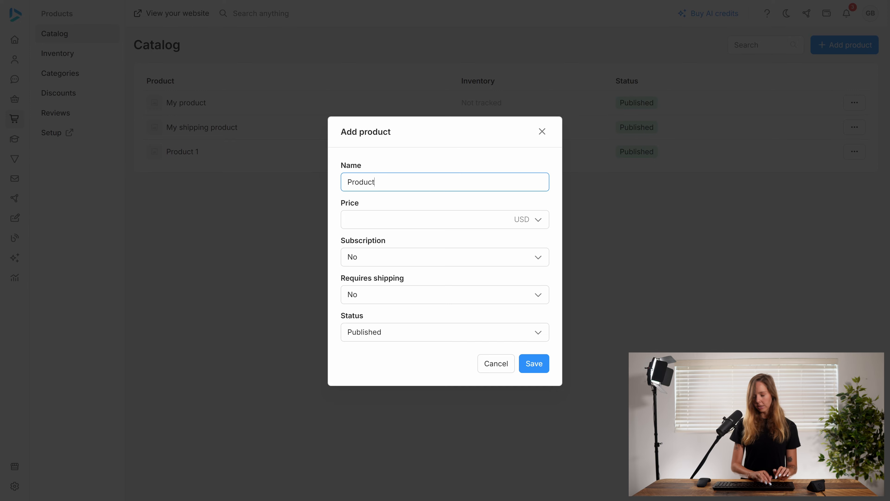
pyautogui.write(' 2')
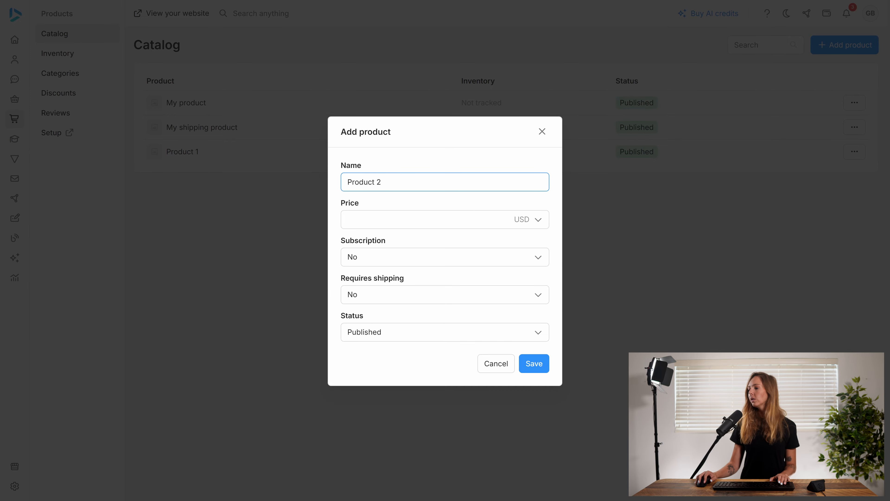
pyautogui.click(348, 219)
pyautogui.write('99')
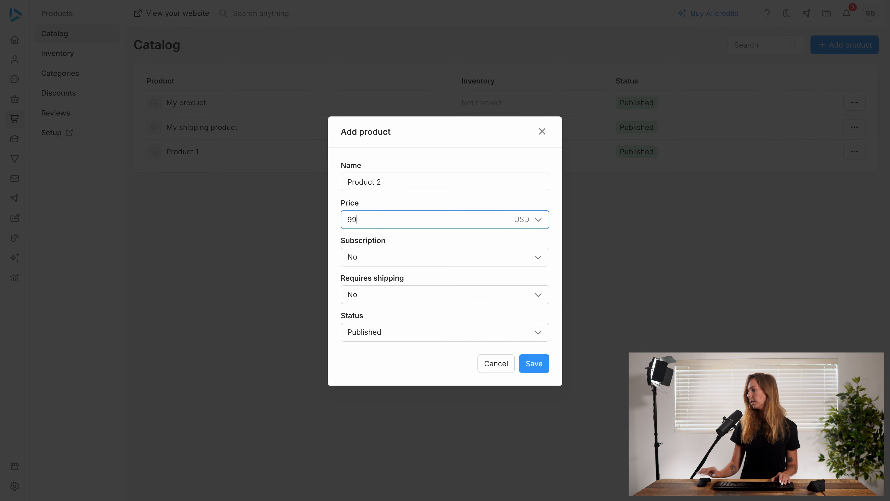
pyautogui.click(414, 297)
pyautogui.click(399, 318)
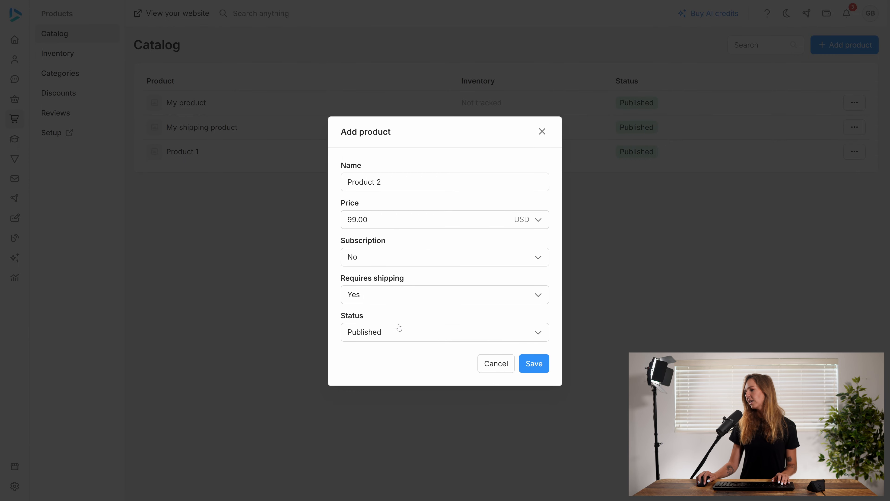
pyautogui.click(535, 367)
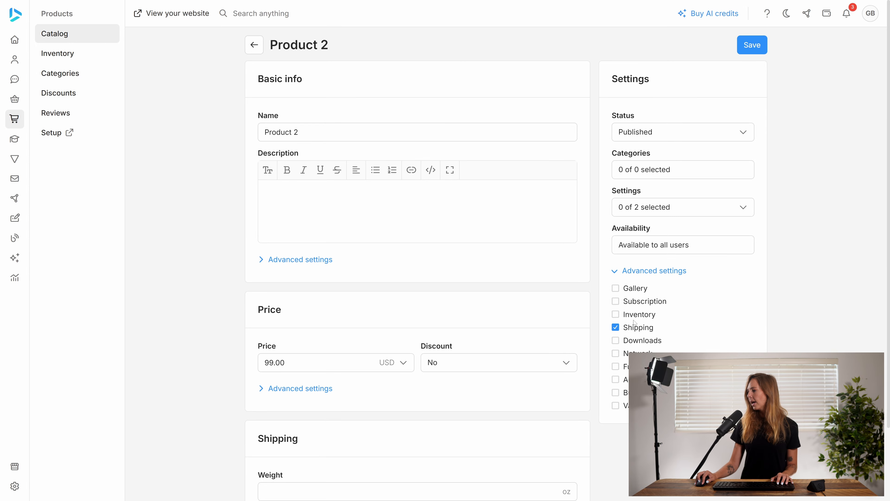
# Step: Enable the Inventory advanced setting for Product 2 and switch its stock tracking to physical inventory
pyautogui.click(623, 319)
pyautogui.scroll(-7, 382, 361)
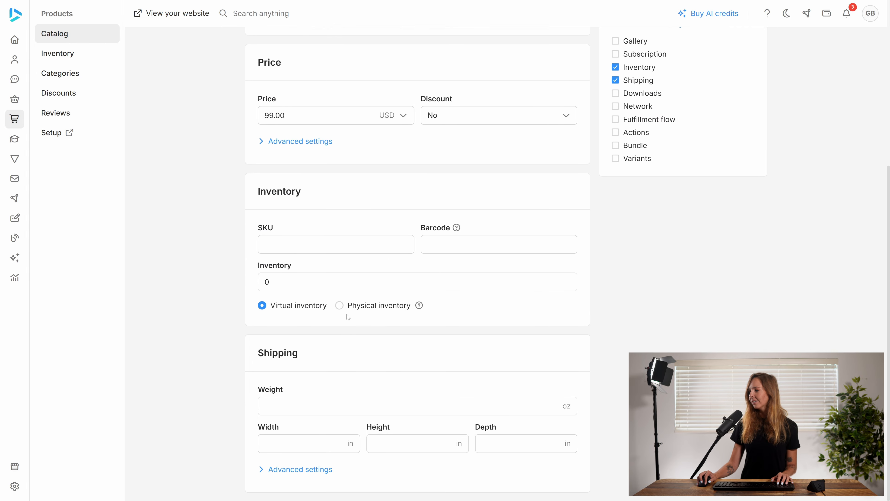
pyautogui.click(345, 306)
# Step: Add 10 items of Product 2 stock to Warehouse 1 and 100 items to Warehouse 2, saving each adjustment, and return to the catalog
pyautogui.click(355, 326)
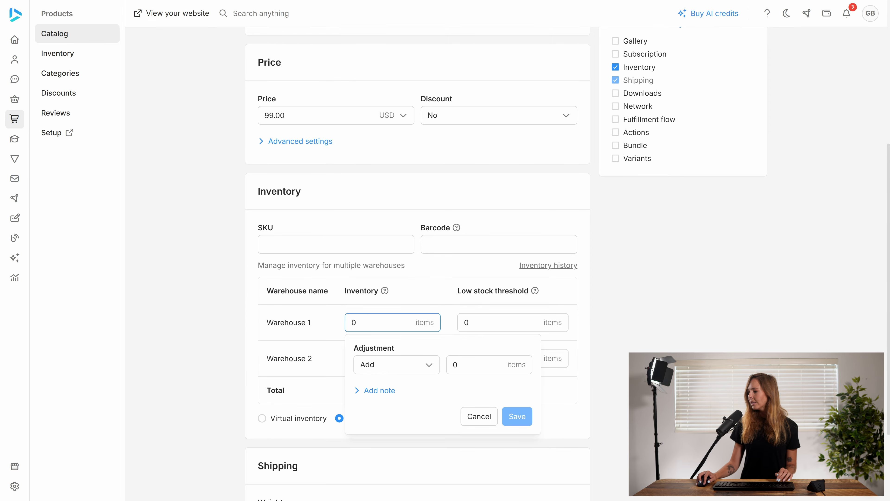
pyautogui.click(453, 371)
pyautogui.write('1')
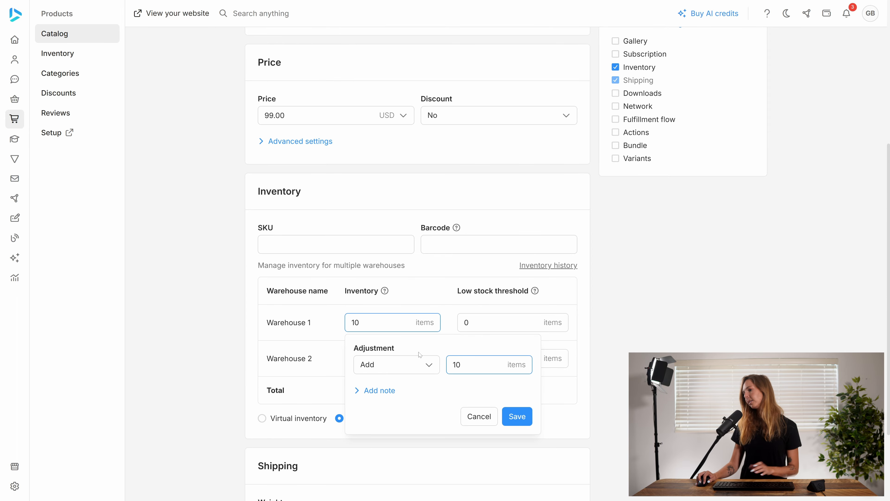
pyautogui.click(516, 416)
pyautogui.click(366, 358)
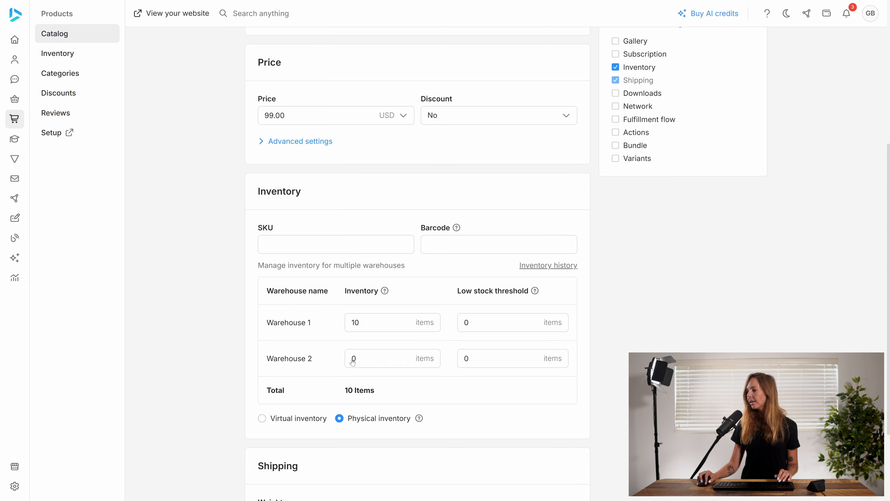
pyautogui.click(452, 400)
pyautogui.write('100')
pyautogui.click(518, 452)
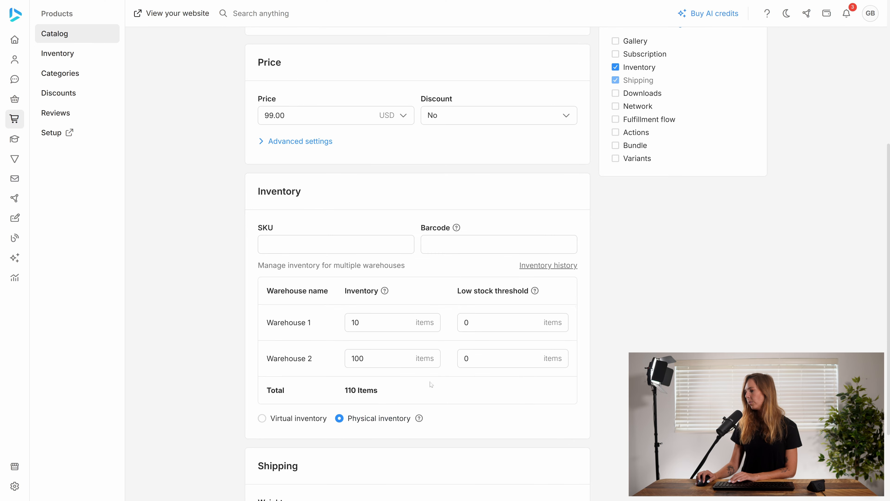
pyautogui.scroll(7, 409, 364)
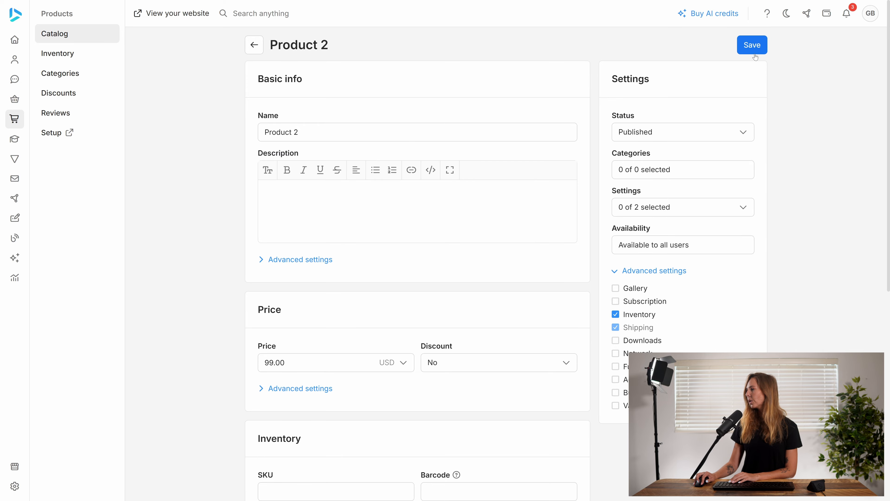
pyautogui.click(254, 45)
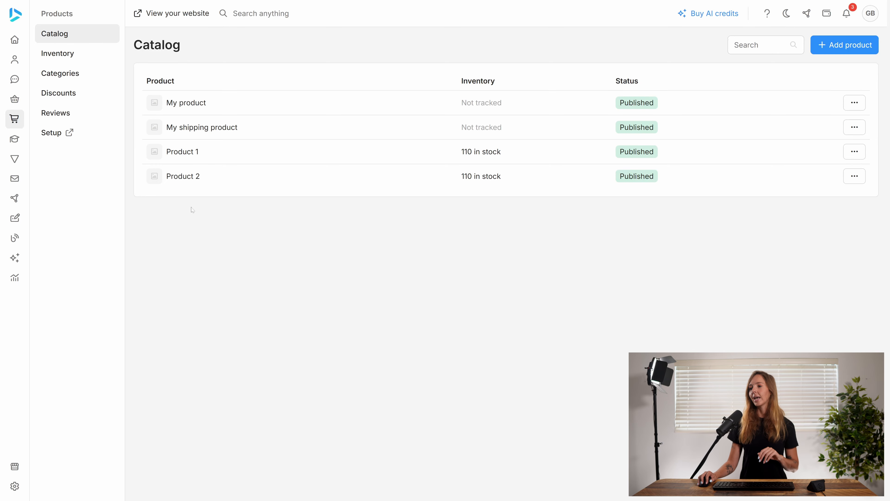
# Step: Create a draft order for the existing customer contact and save it
pyautogui.click(27, 100)
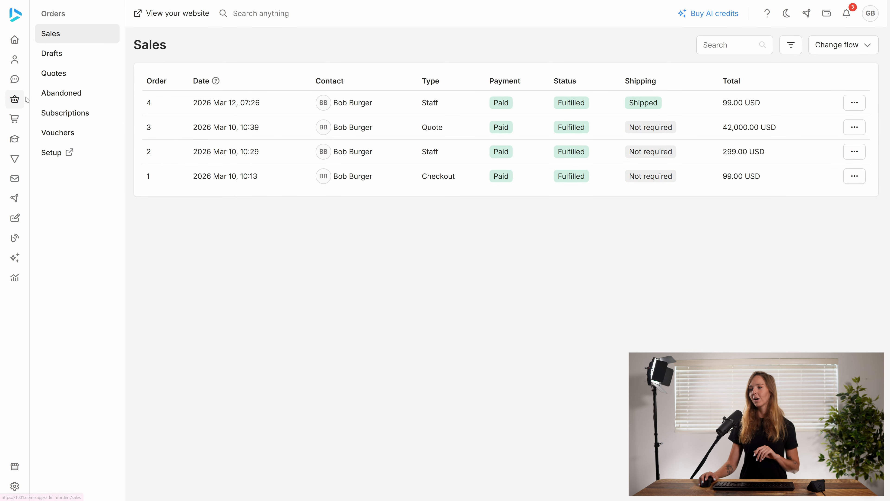
pyautogui.click(67, 59)
pyautogui.click(495, 99)
pyautogui.click(405, 257)
pyautogui.click(403, 306)
pyautogui.click(532, 289)
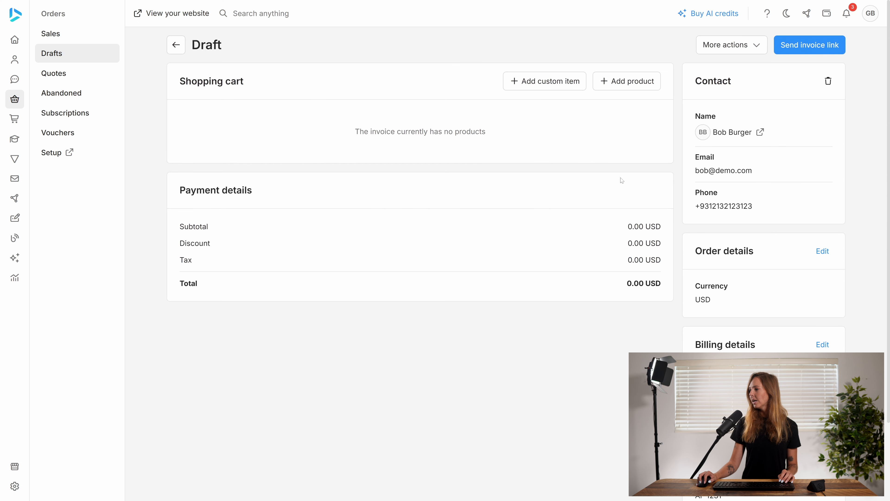
# Step: Add Product 1 and Product 2 to the draft order's shopping cart, one of each
pyautogui.click(611, 84)
pyautogui.click(401, 261)
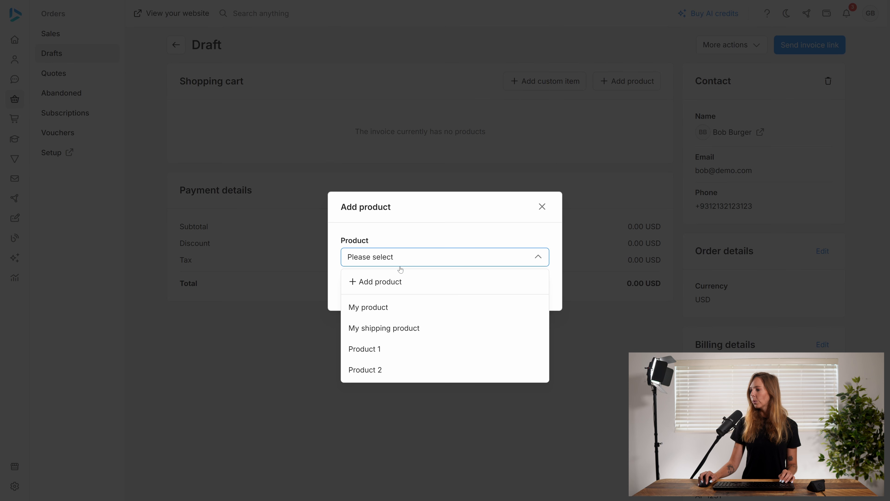
pyautogui.click(381, 351)
pyautogui.click(526, 288)
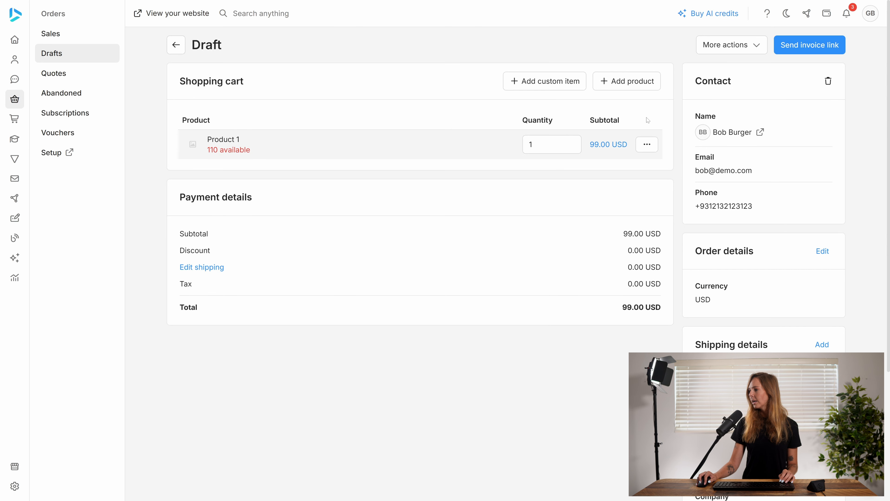
pyautogui.click(625, 81)
pyautogui.click(427, 256)
pyautogui.click(387, 349)
pyautogui.click(541, 287)
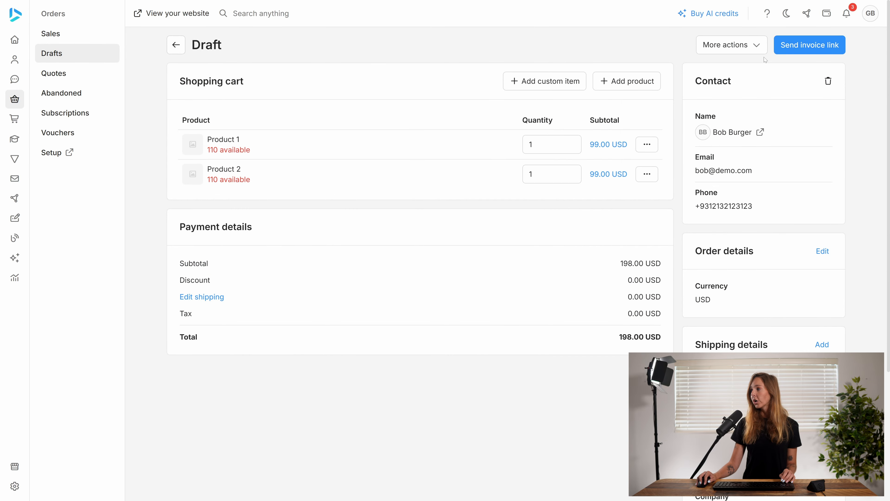
# Step: Set the draft order's shipping method to Shipping, select the customer's saved shipping address, and save the shipping details
pyautogui.click(744, 51)
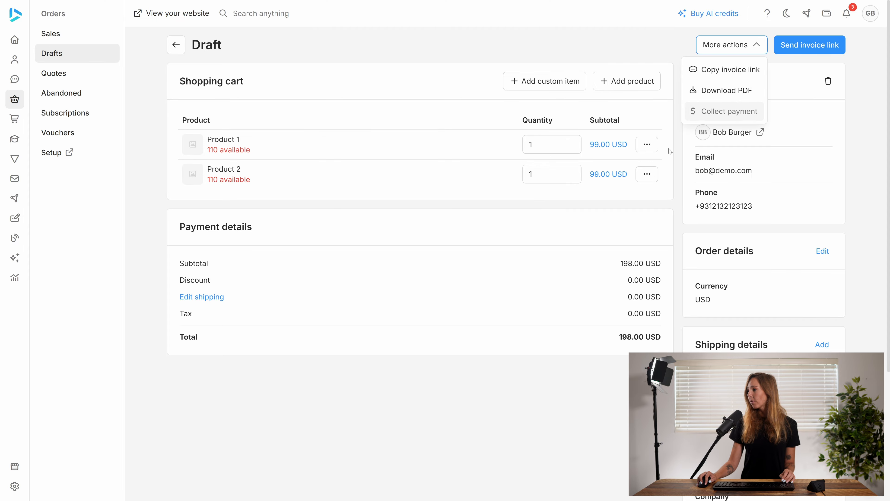
pyautogui.click(523, 354)
pyautogui.click(201, 297)
pyautogui.click(427, 258)
pyautogui.click(396, 282)
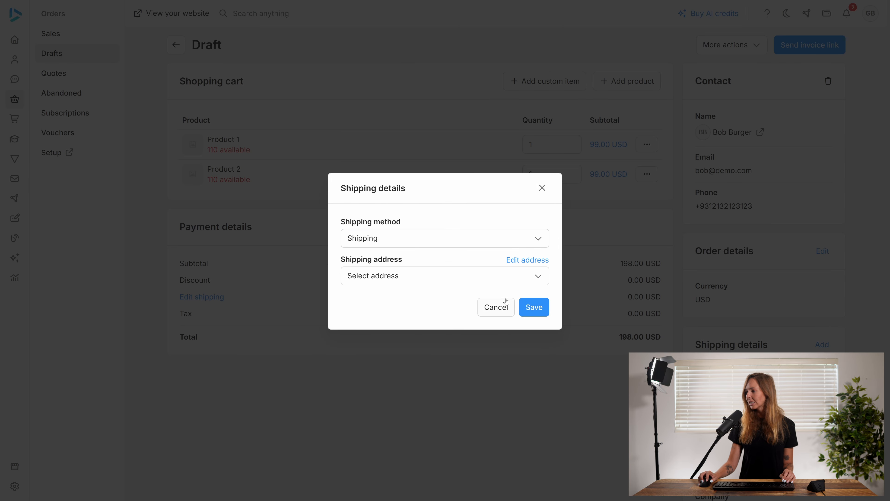
pyautogui.click(442, 282)
pyautogui.click(406, 329)
pyautogui.click(533, 348)
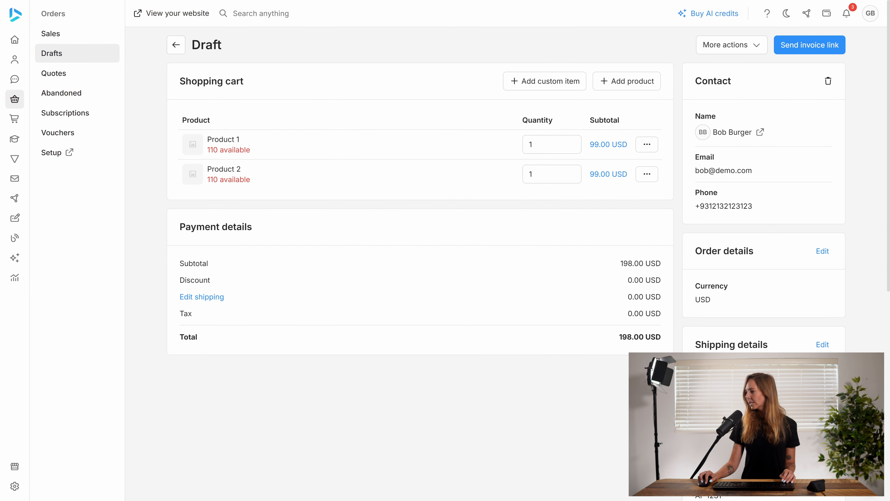
# Step: Collect the draft order's full 198.00 USD payment with the Cash method and record it
pyautogui.click(755, 50)
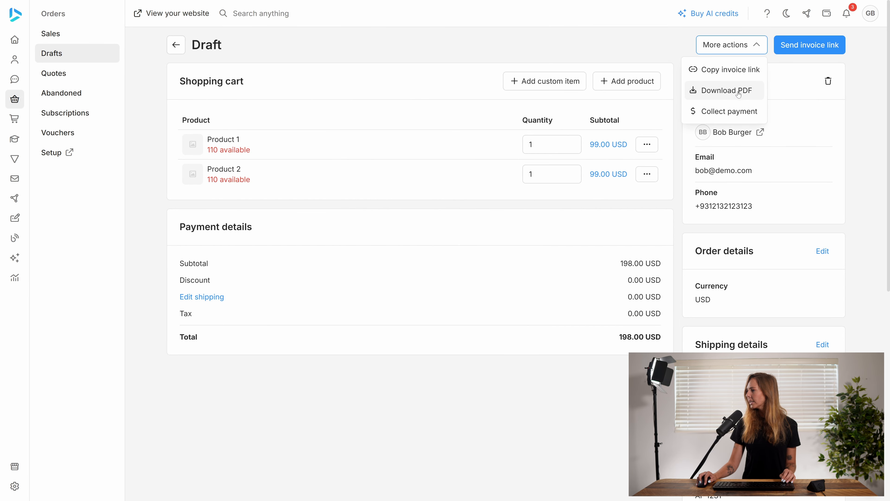
pyautogui.click(721, 118)
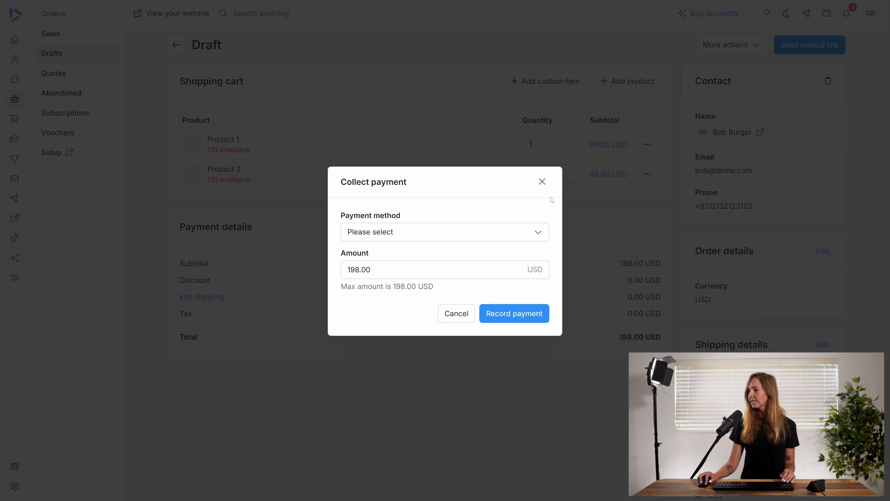
pyautogui.click(404, 234)
pyautogui.click(391, 255)
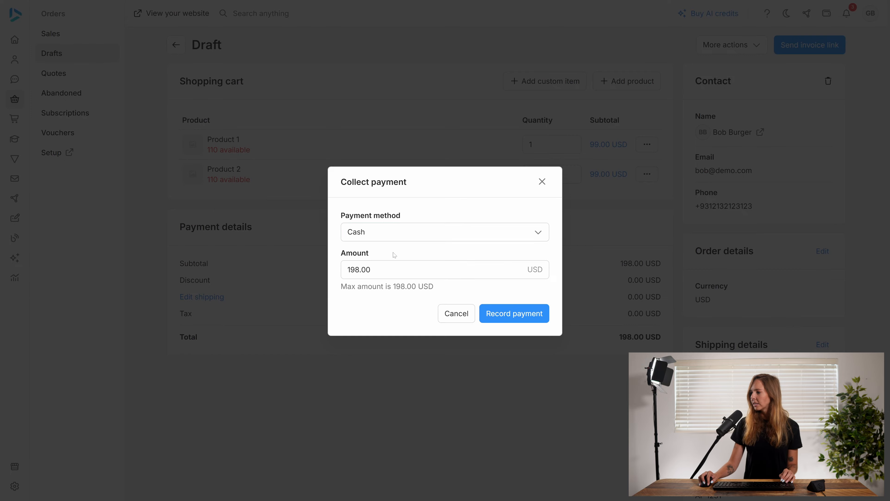
pyautogui.click(499, 312)
pyautogui.click(505, 287)
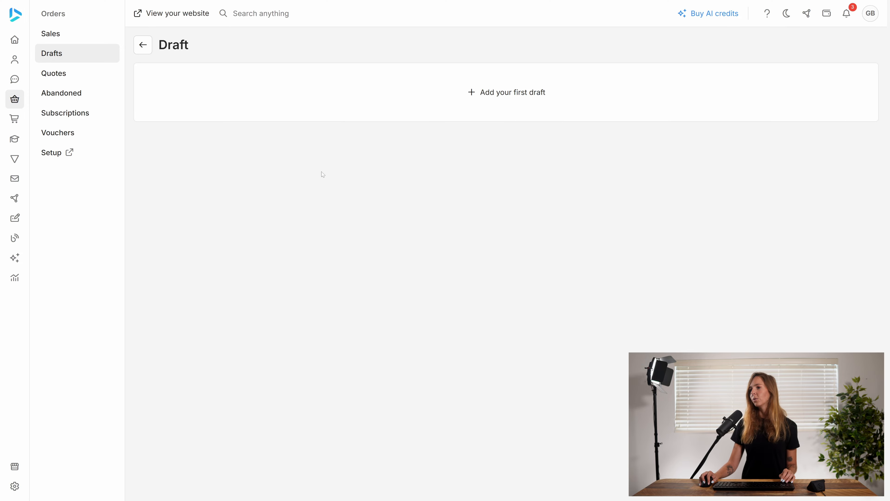
# Step: Open the newest sales order and check which warehouse is assigned in the product details of Product 1 and Product 2
pyautogui.click(76, 35)
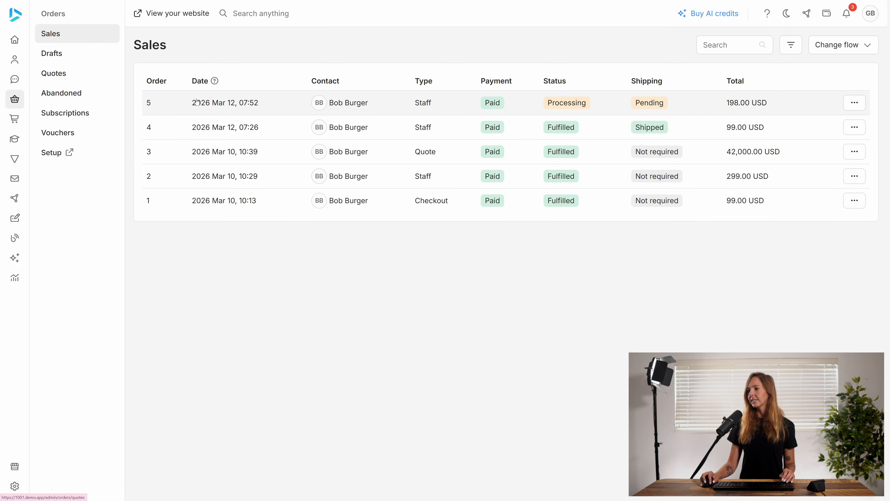
pyautogui.click(455, 110)
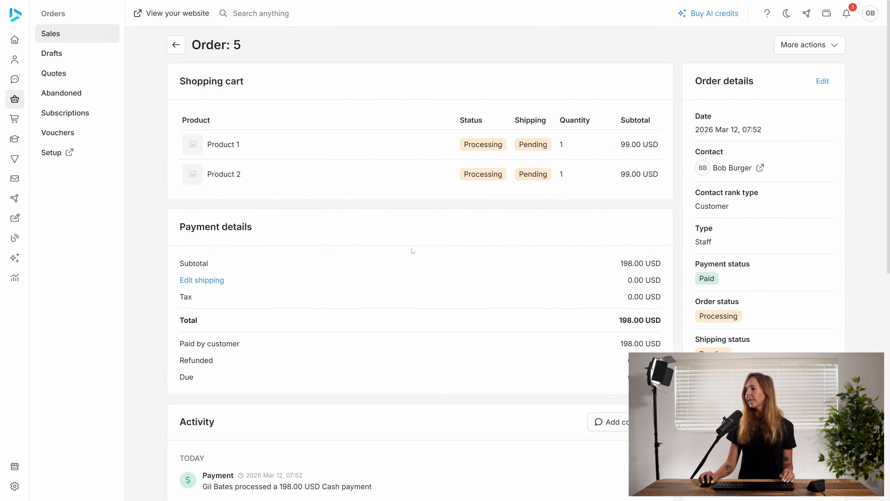
pyautogui.click(304, 150)
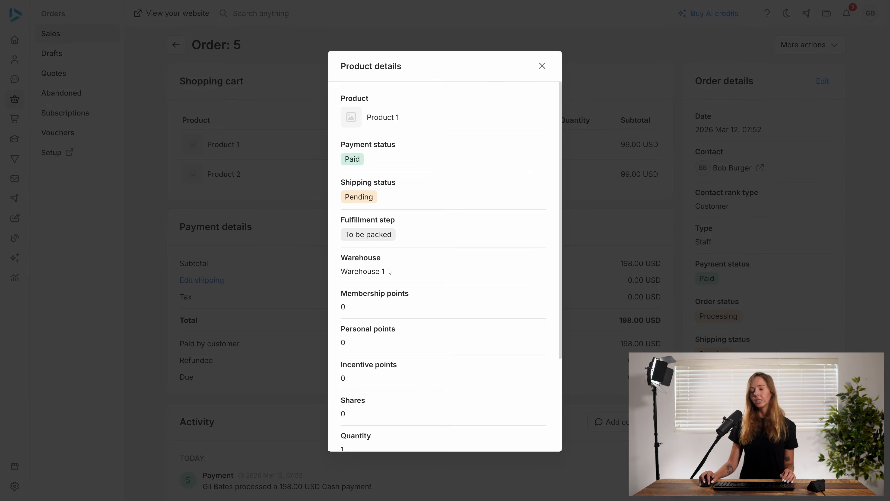
pyautogui.click(542, 66)
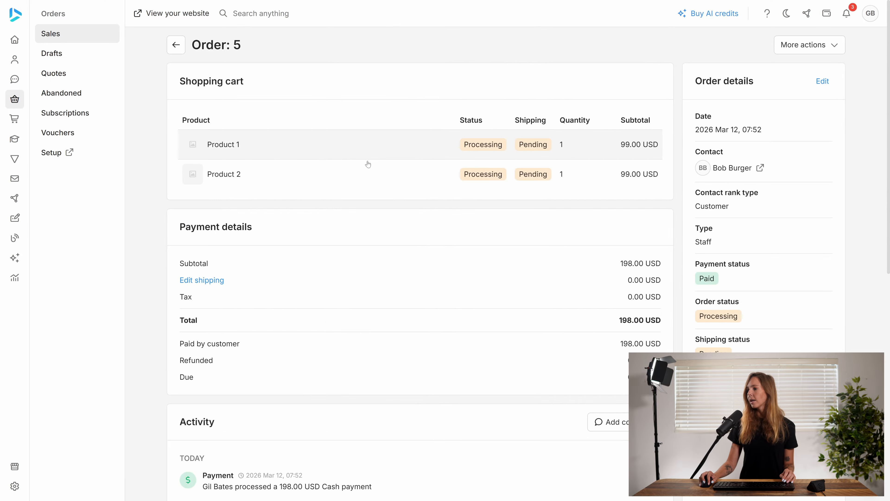
pyautogui.click(224, 174)
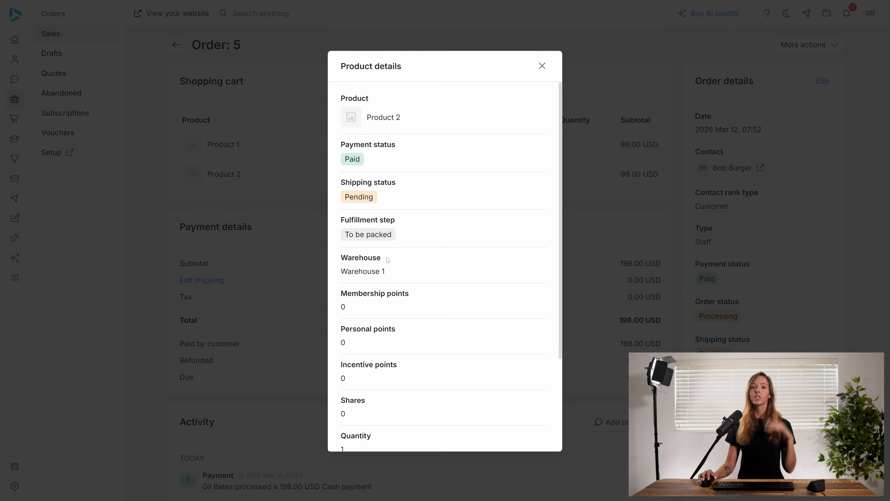
pyautogui.click(542, 66)
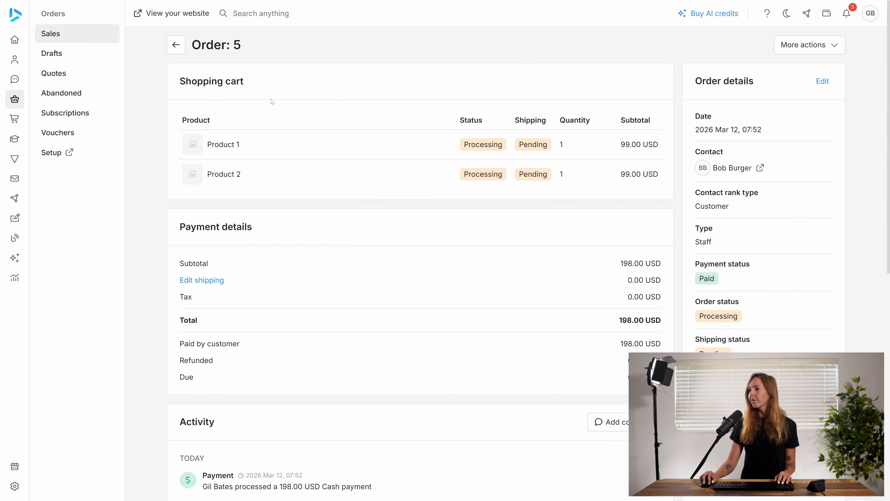
# Step: Create another draft order for the same customer contact and save it
pyautogui.click(76, 52)
pyautogui.click(472, 105)
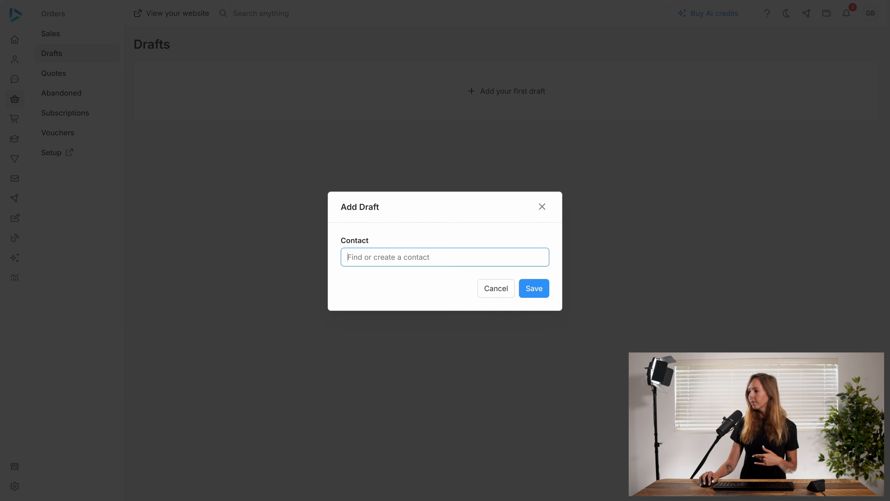
pyautogui.click(389, 309)
pyautogui.click(547, 290)
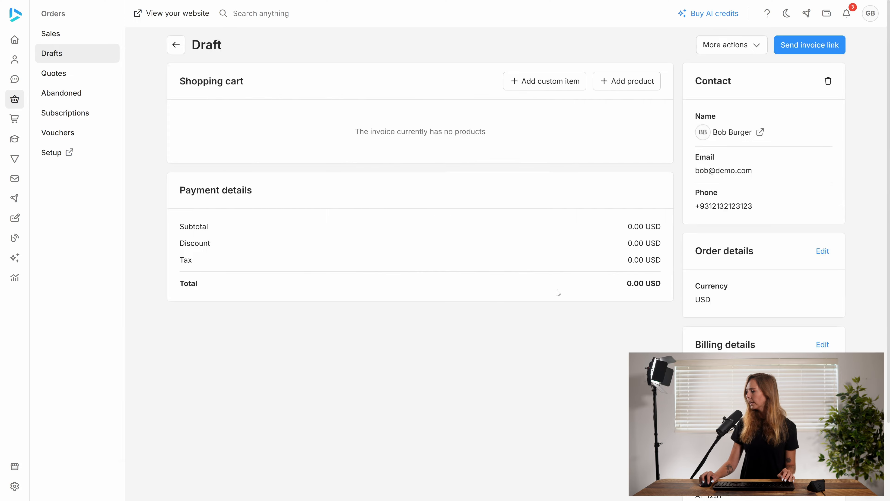
# Step: Add Product 1 and Product 2 to the draft order's shopping cart
pyautogui.click(614, 81)
pyautogui.click(372, 263)
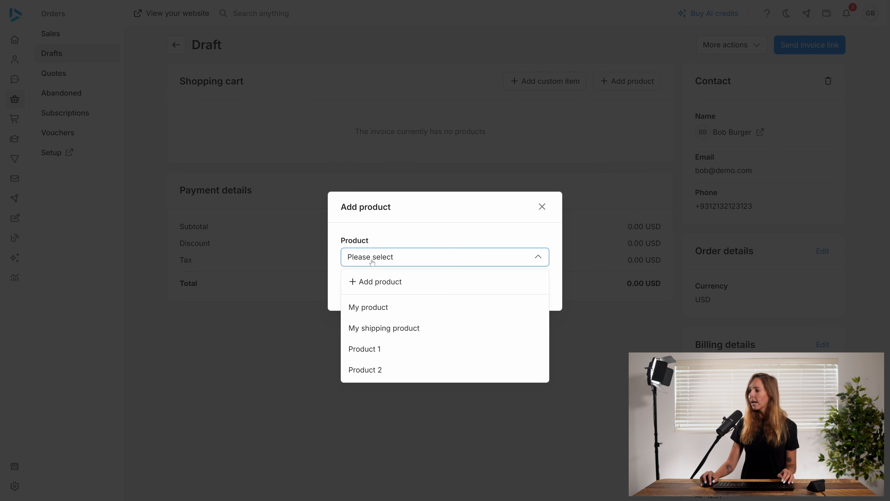
pyautogui.click(394, 346)
pyautogui.click(533, 291)
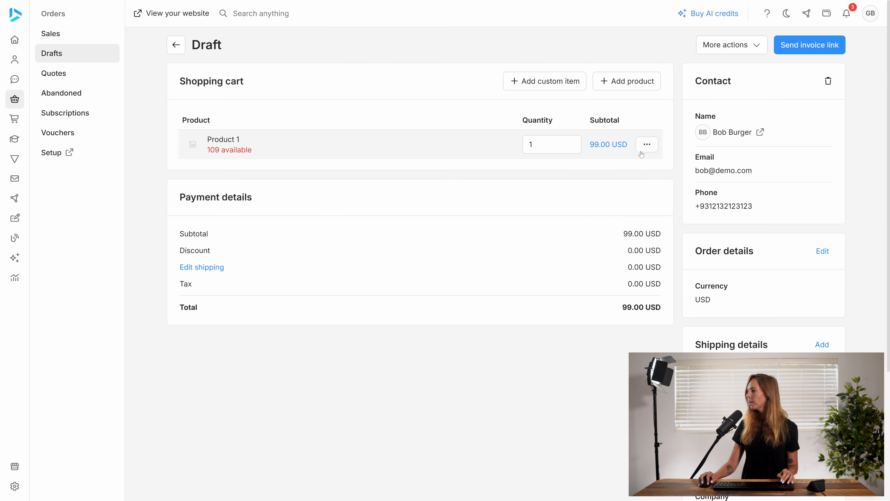
pyautogui.click(618, 89)
pyautogui.click(437, 257)
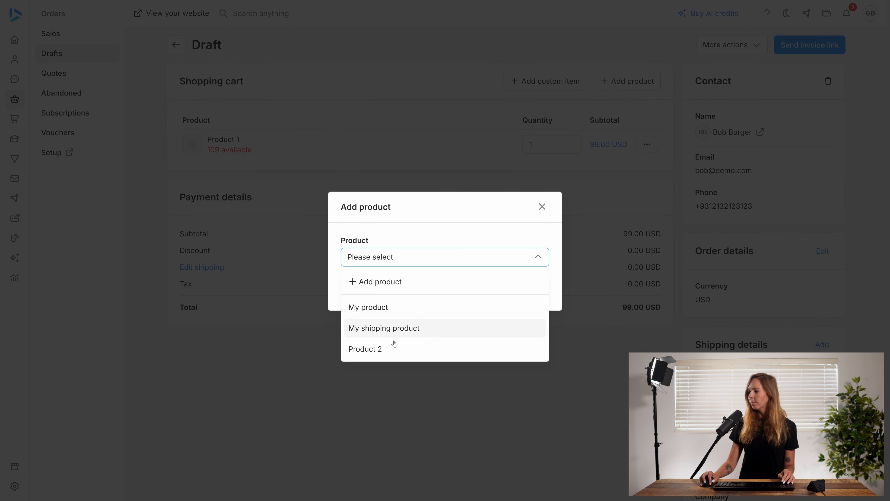
pyautogui.click(391, 346)
pyautogui.click(533, 288)
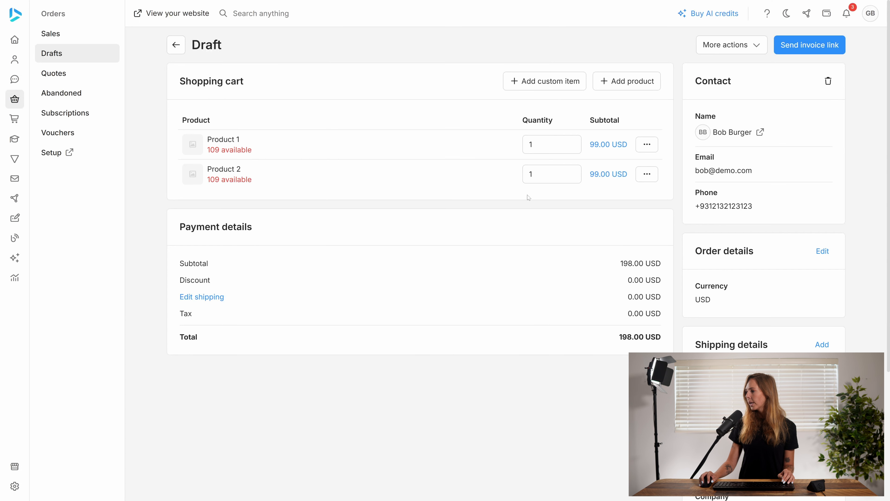
# Step: Set the cart quantities of both Product 1 and Product 2 to 20 and save them
pyautogui.click(536, 145)
pyautogui.doubleClick(546, 182)
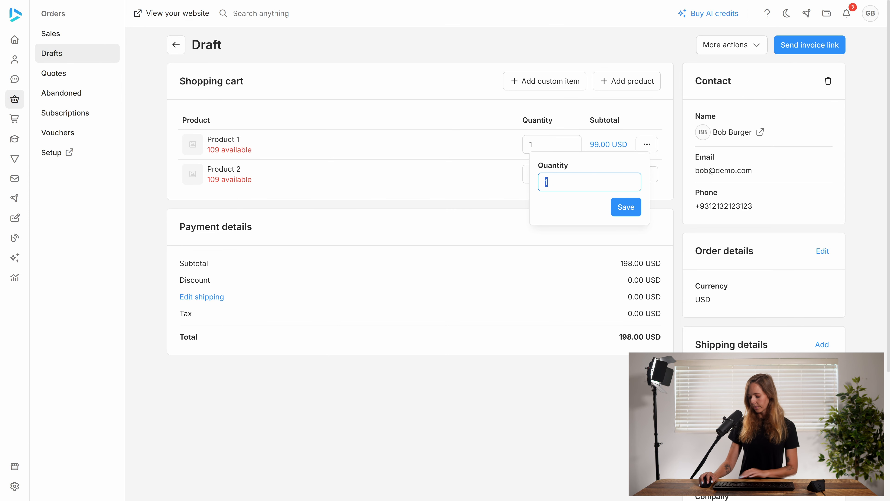
pyautogui.write('20')
pyautogui.click(613, 207)
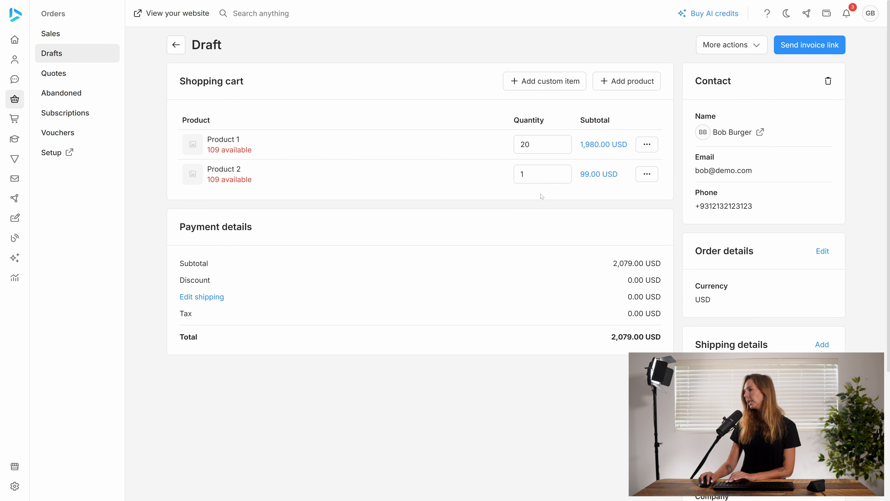
pyautogui.click(532, 178)
pyautogui.doubleClick(537, 211)
pyautogui.write('20')
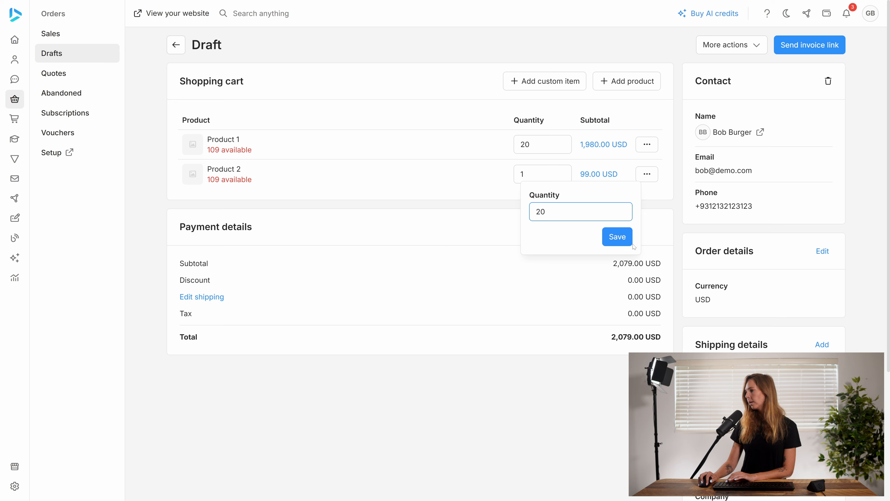
pyautogui.click(617, 237)
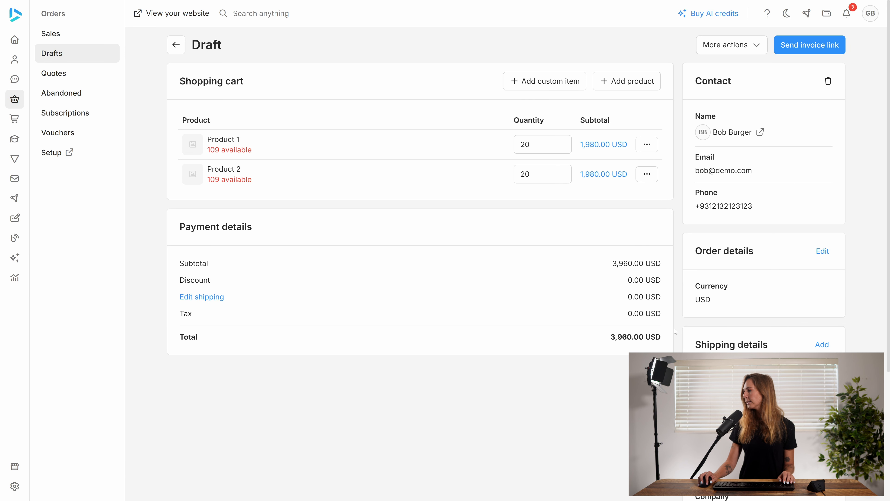
# Step: Add shipping details to the draft with the Shipping method and the customer's saved shipping address, and save them
pyautogui.click(820, 344)
pyautogui.click(401, 259)
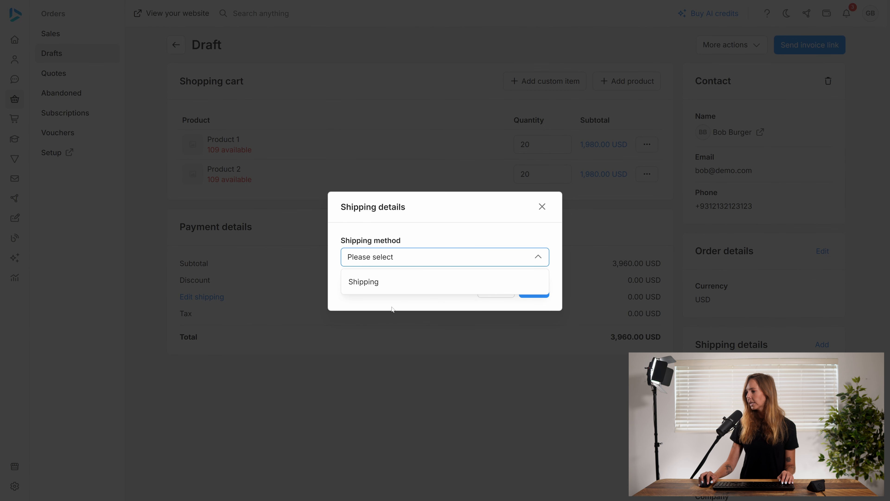
pyautogui.click(394, 281)
pyautogui.click(431, 280)
pyautogui.click(397, 342)
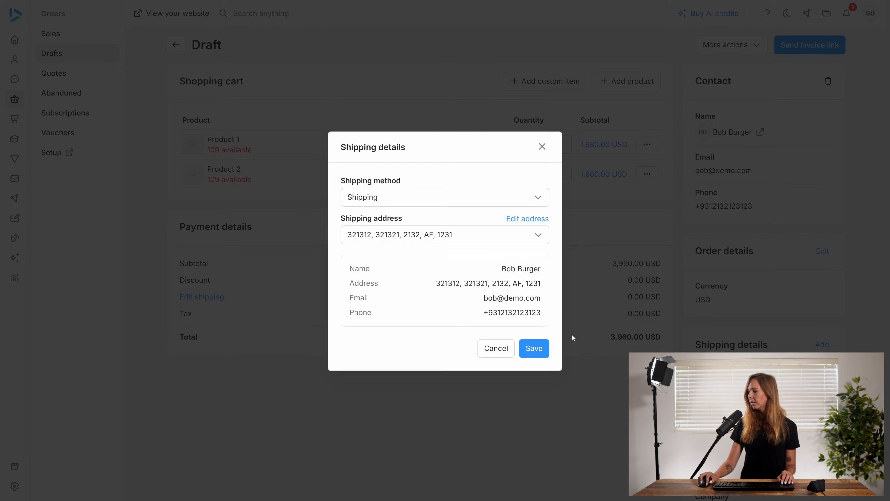
pyautogui.click(539, 352)
# Step: Collect the full 3,960.00 USD payment with the Cash method and create the order from the draft
pyautogui.click(733, 44)
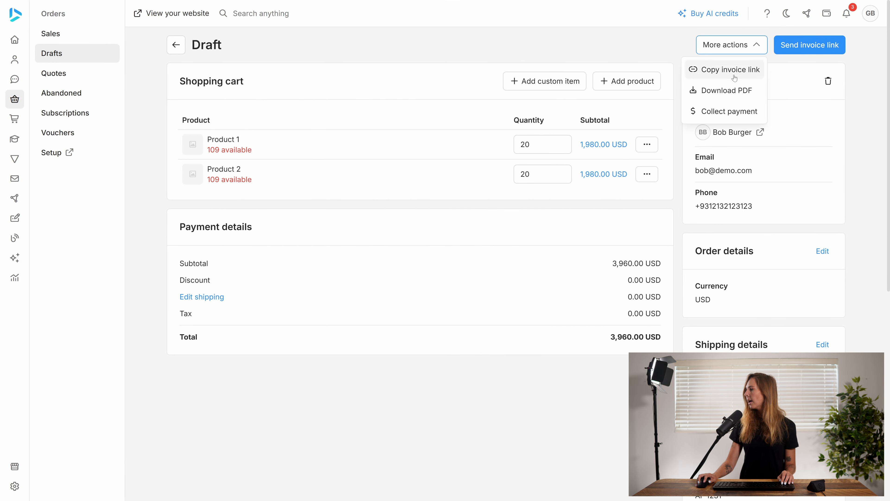
pyautogui.click(702, 112)
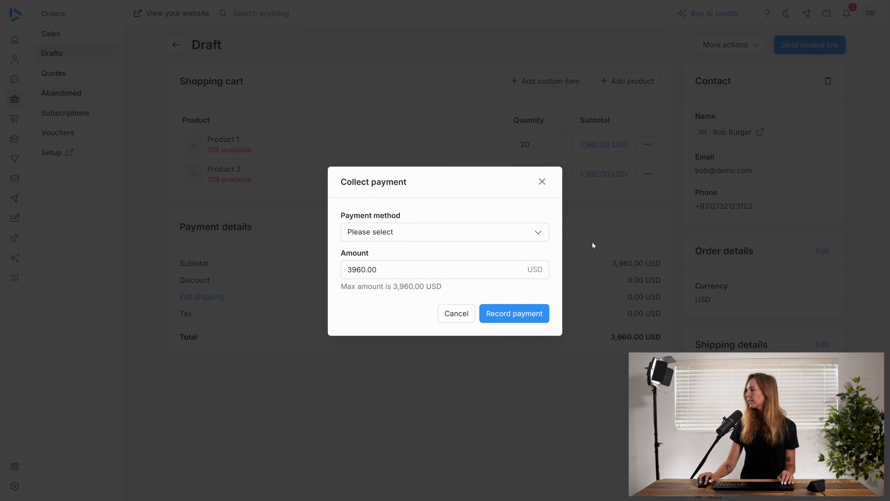
pyautogui.click(404, 234)
pyautogui.click(400, 254)
pyautogui.click(520, 313)
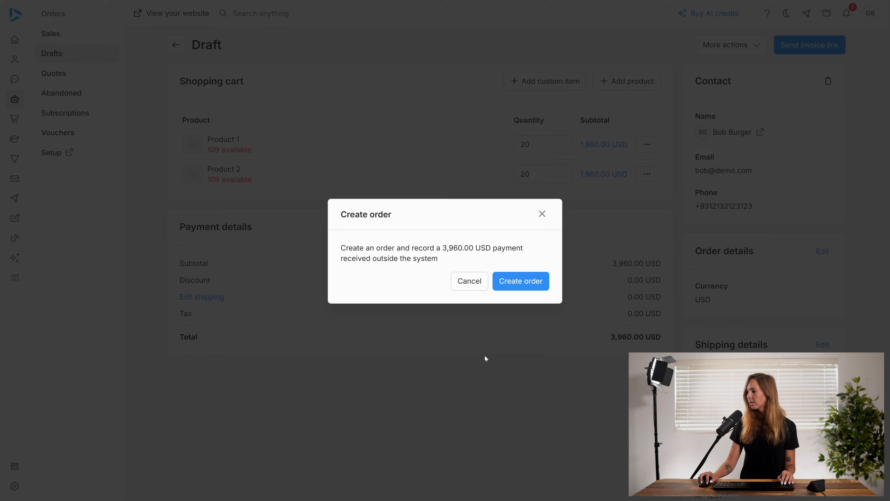
pyautogui.click(528, 284)
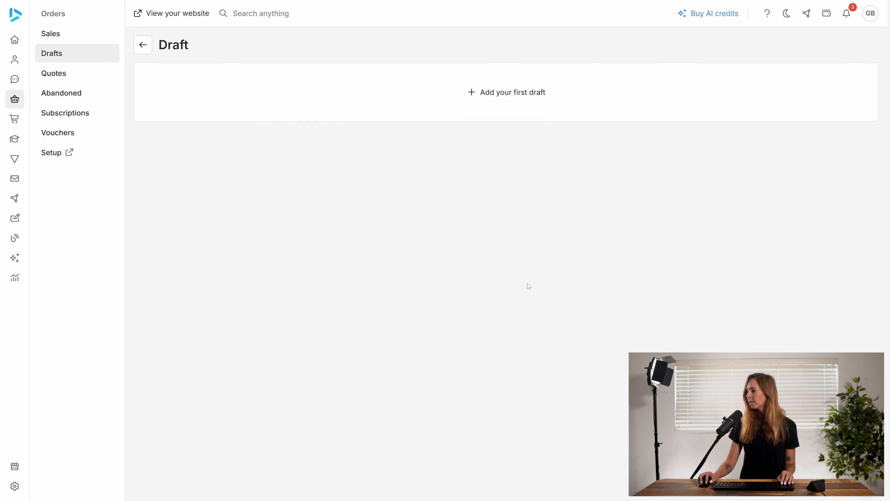
# Step: Open the newest sales order, check the warehouse assigned to Product 1 and Product 2, and return to the sales list
pyautogui.click(85, 42)
pyautogui.click(444, 105)
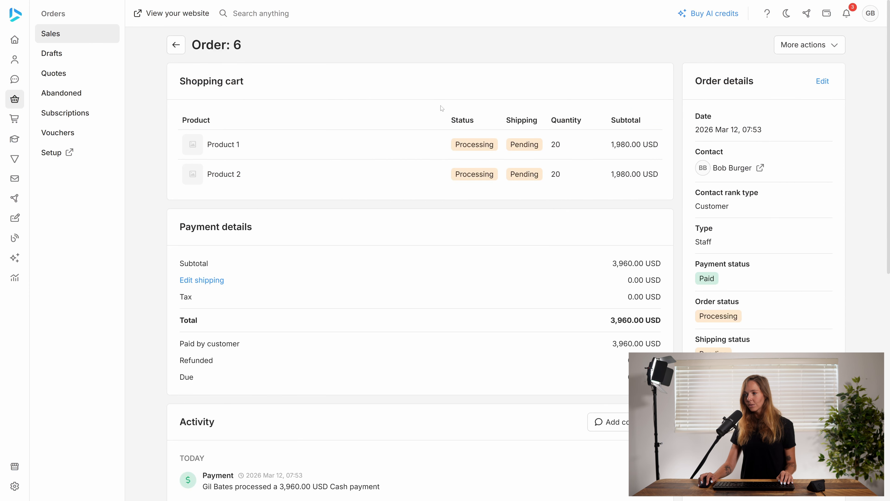
pyautogui.click(449, 149)
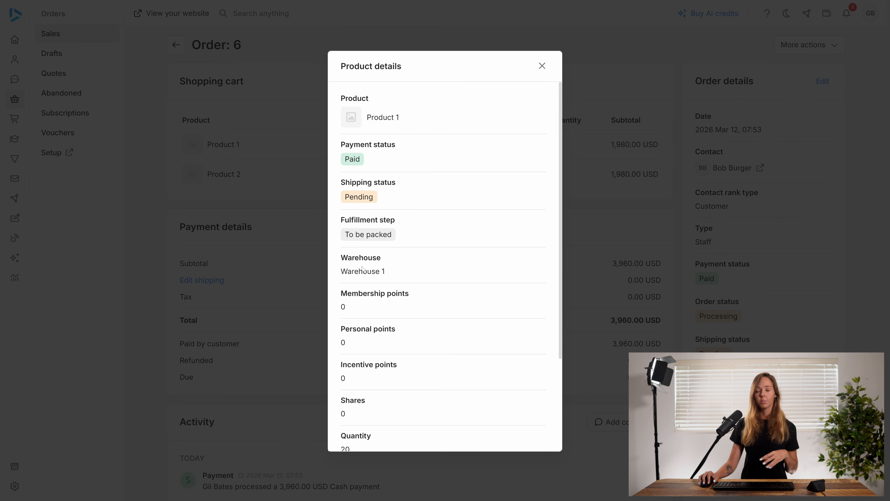
pyautogui.click(542, 66)
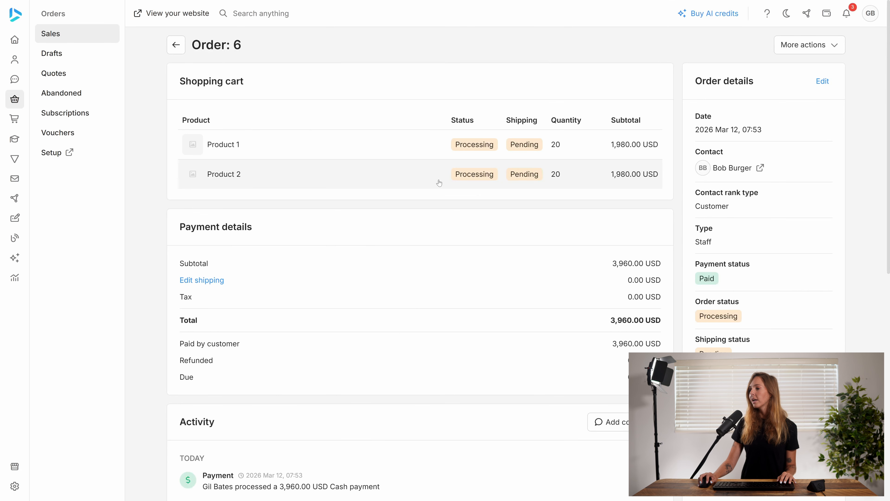
pyautogui.click(404, 179)
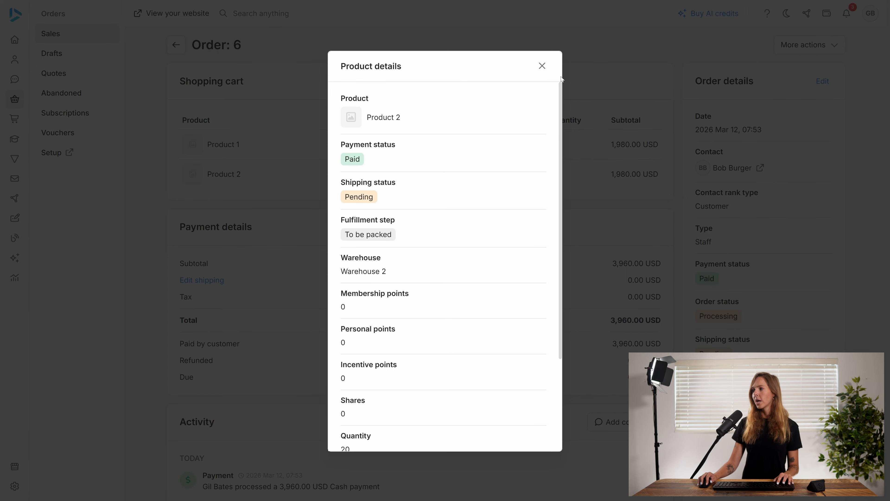
pyautogui.click(542, 67)
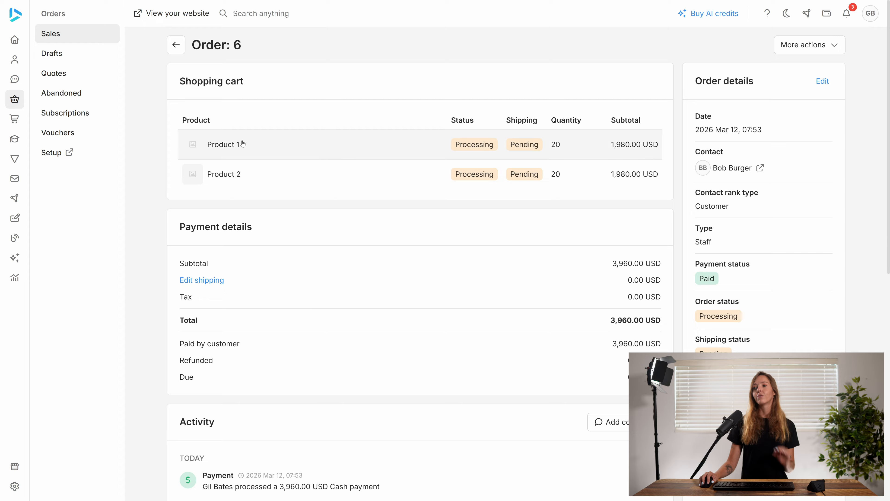
pyautogui.click(176, 46)
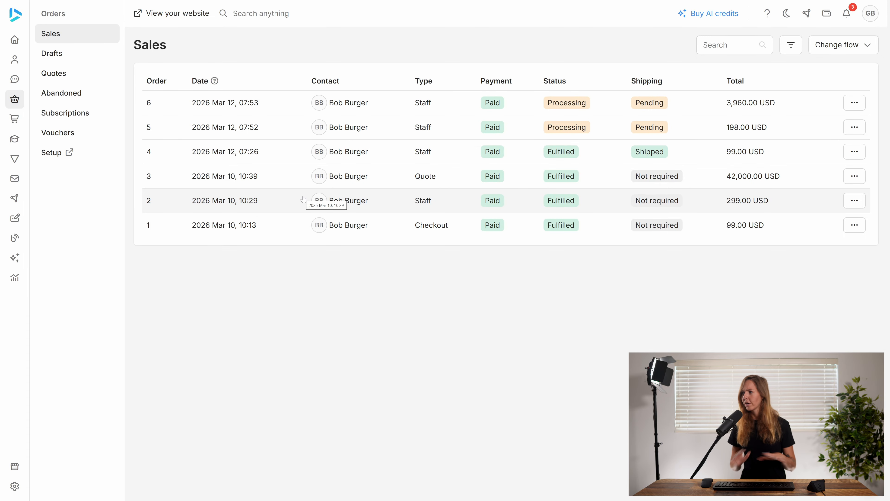
# Step: Log in as the Warehouse 1 staff member with their email and account password
pyautogui.write('jeve')
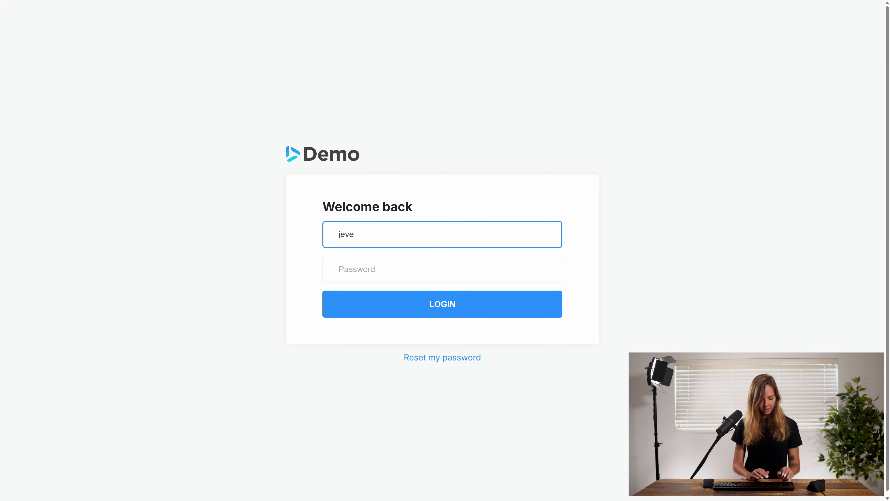
pyautogui.write('@demo.com')
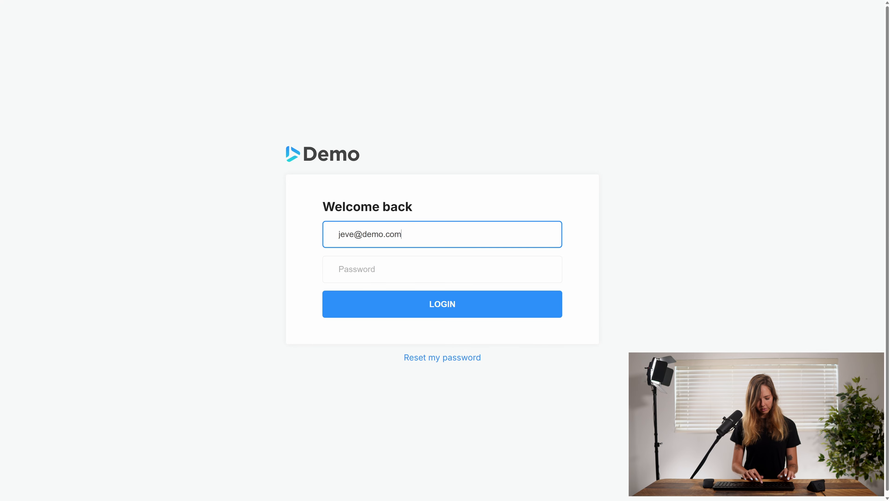
pyautogui.press('Tab')
pyautogui.write('••••••')
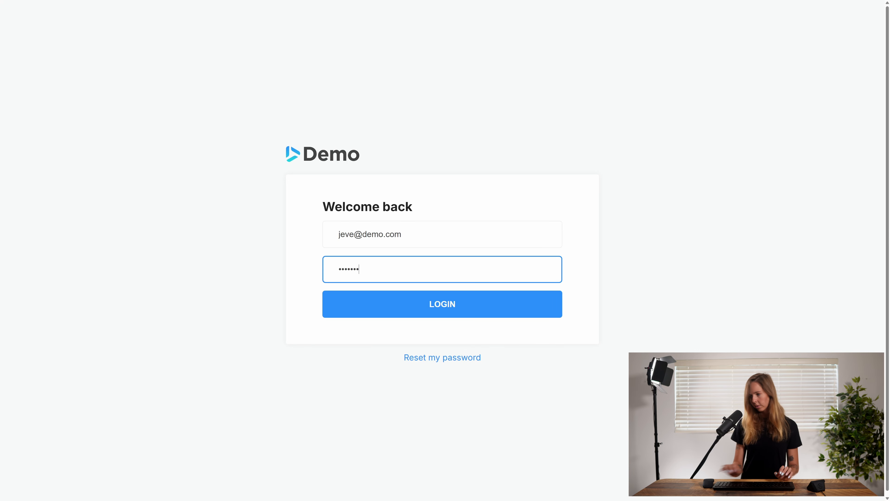
pyautogui.click(466, 301)
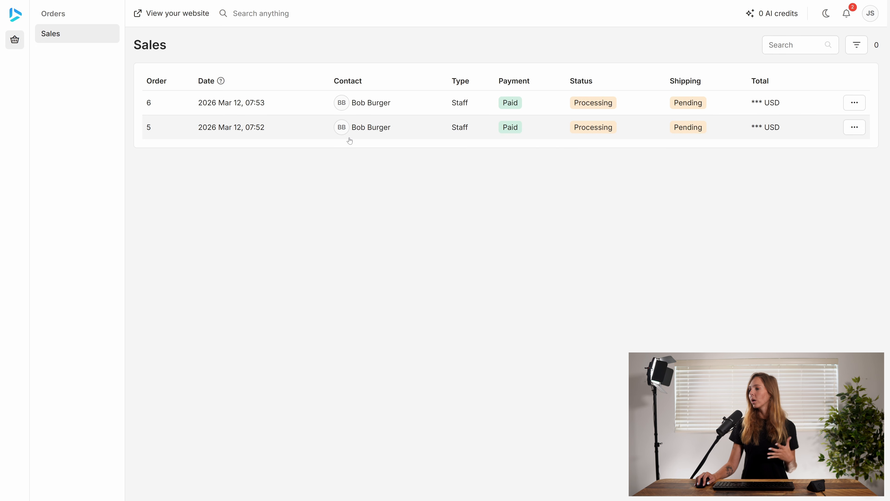
# Step: Open order 5 and order 6 in turn to examine their products and statuses from the staff account
pyautogui.click(330, 139)
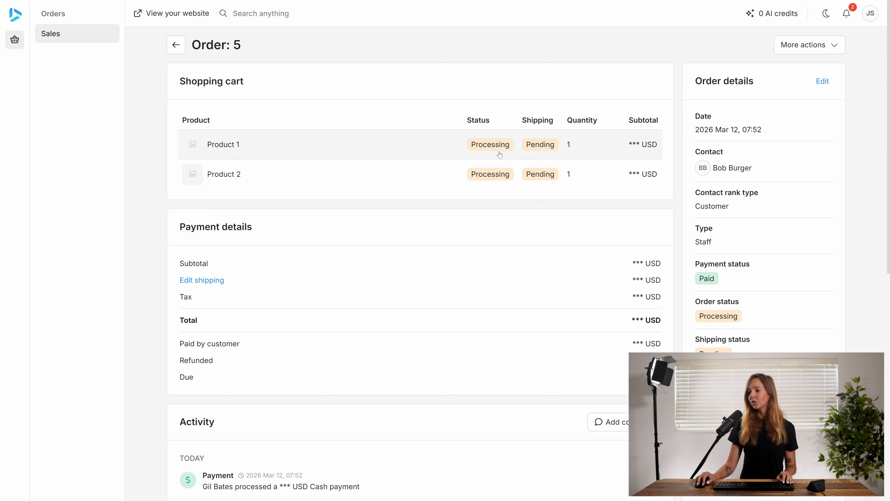
pyautogui.click(176, 46)
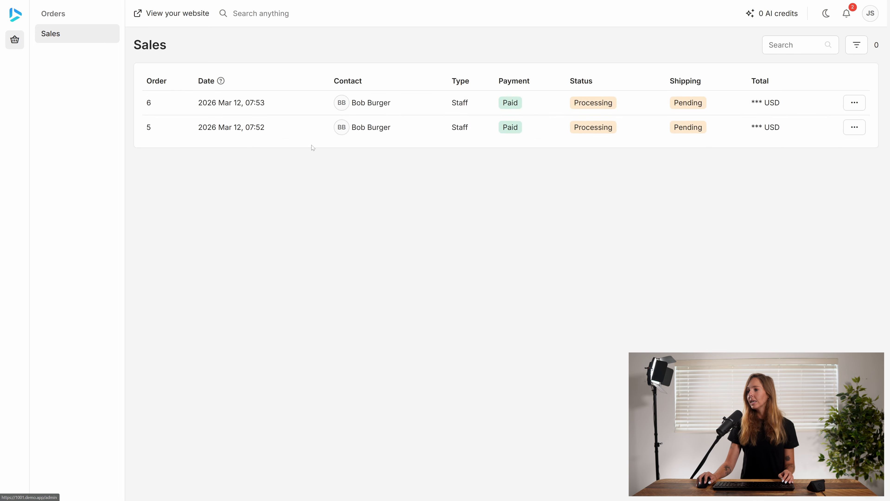
pyautogui.click(293, 111)
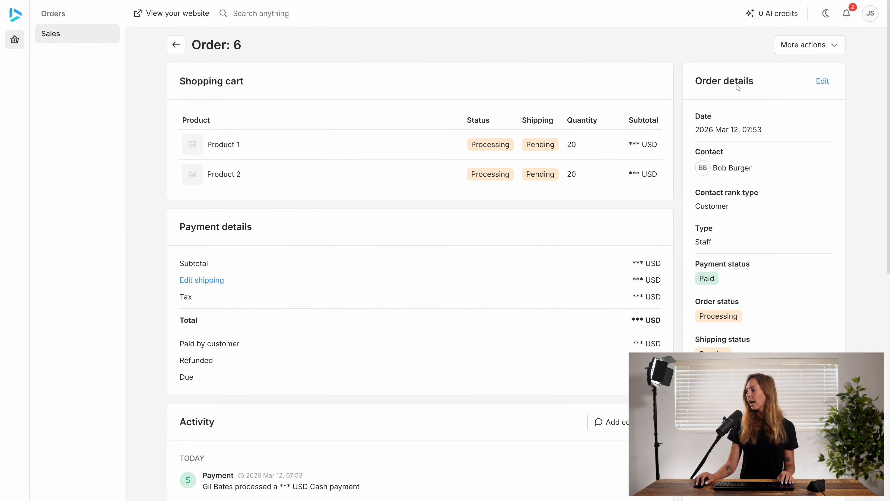
# Step: Fulfill order 6, confirm the fulfillment, and return to the sales list
pyautogui.click(813, 44)
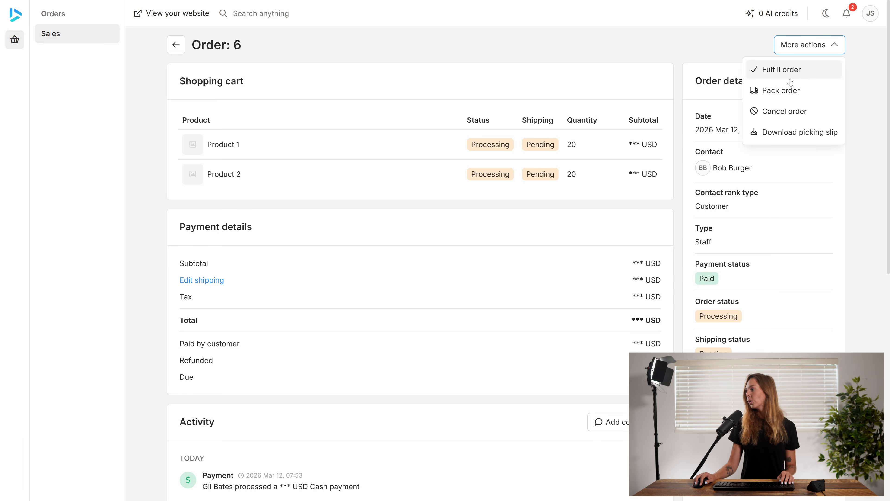
pyautogui.click(778, 70)
pyautogui.click(523, 279)
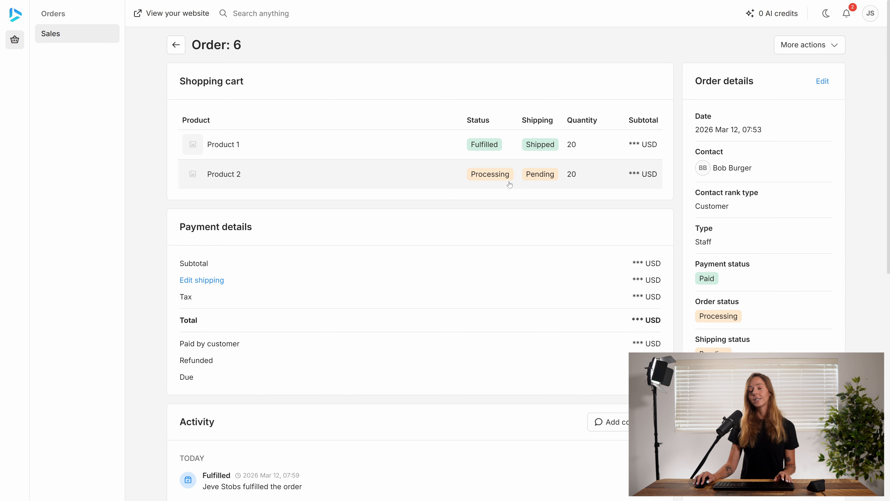
pyautogui.click(175, 49)
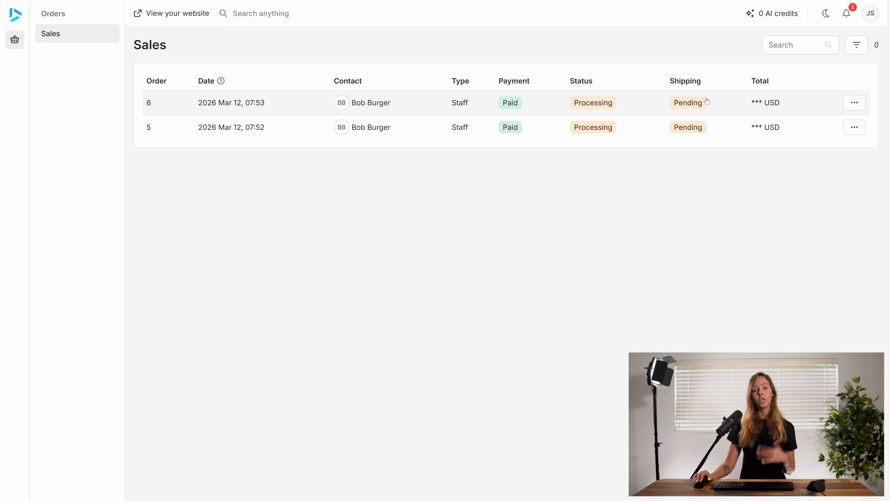
# Step: Sign out of the staff account and try to log in as the other warehouse's staff member with their email and account password
pyautogui.click(870, 13)
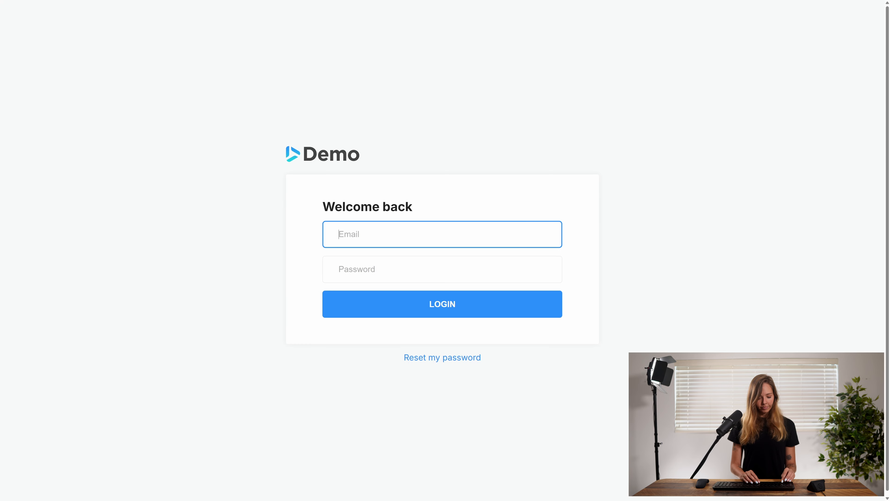
pyautogui.write('zark@')
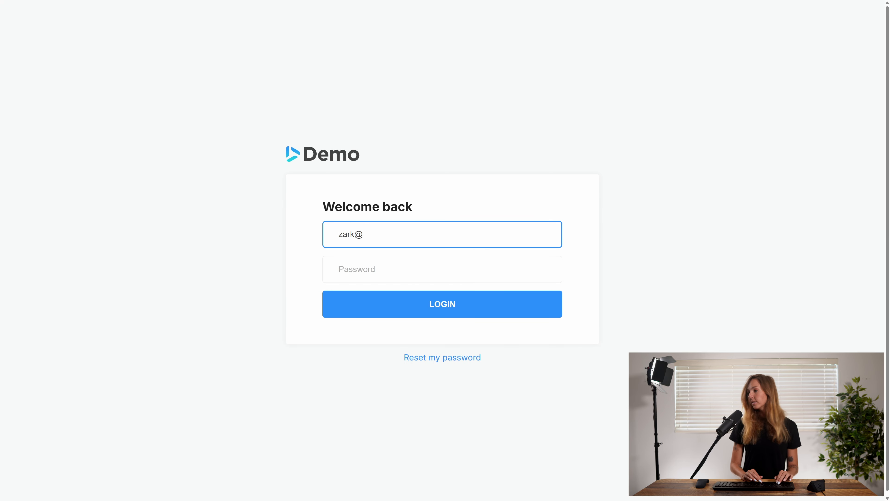
pyautogui.write('demo.com')
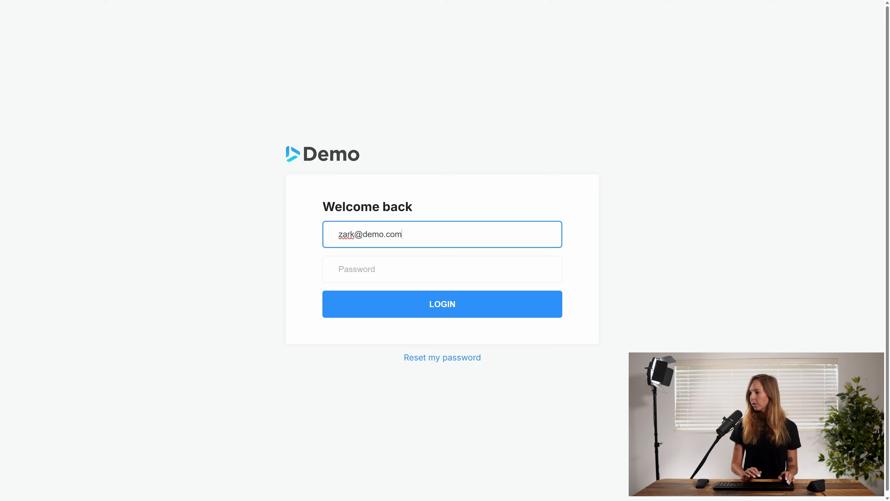
pyautogui.press('Tab')
pyautogui.write('•••••••')
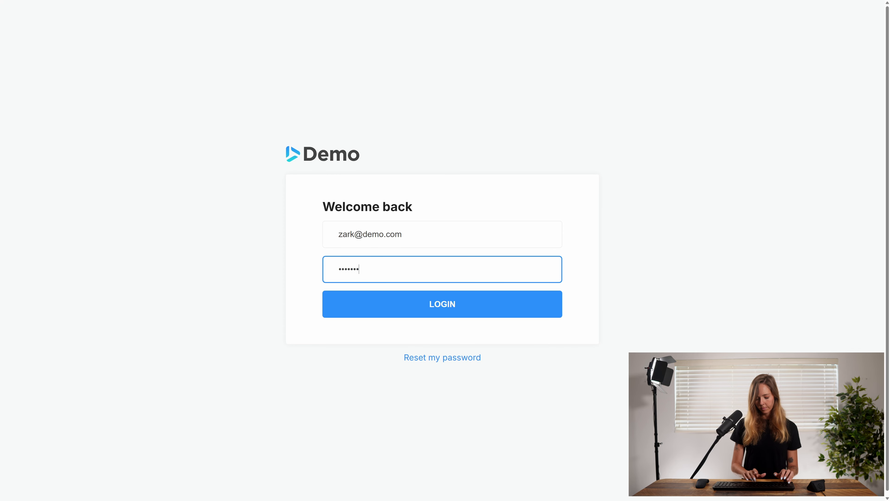
pyautogui.click(435, 306)
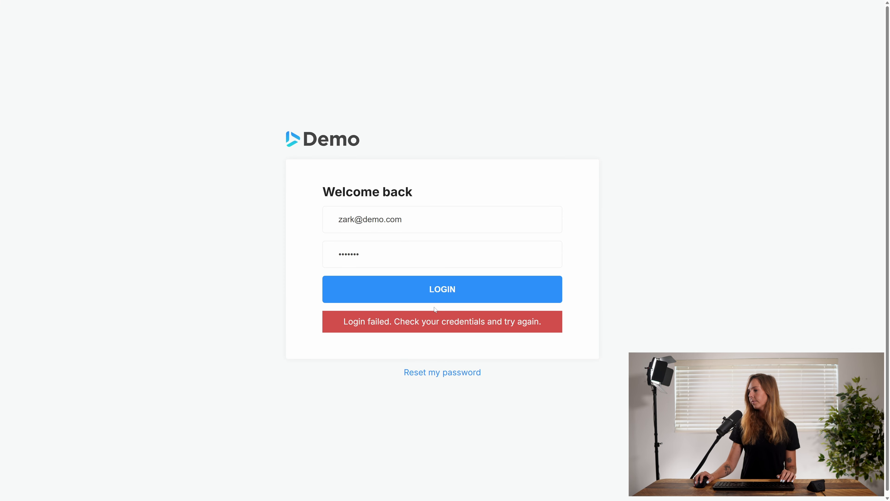
# Step: Re-enter the account password for the other warehouse's staff member and log in
pyautogui.doubleClick(435, 254)
pyautogui.write('•••••••')
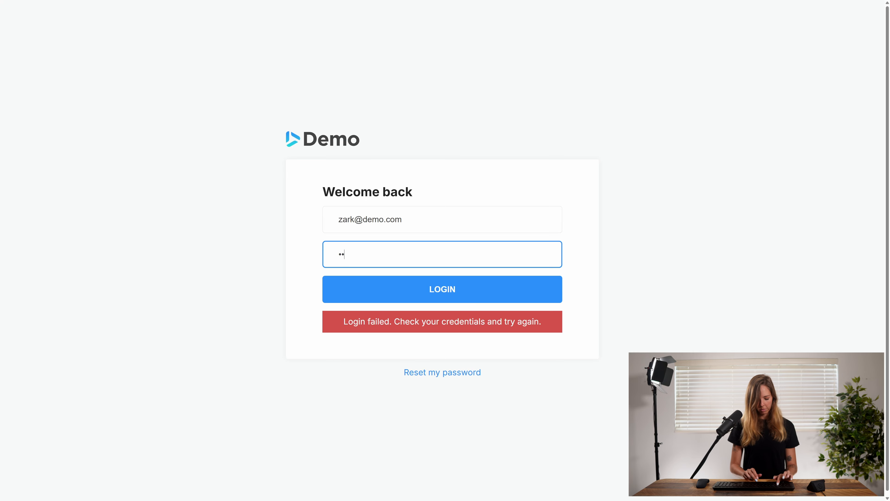
pyautogui.press('Return')
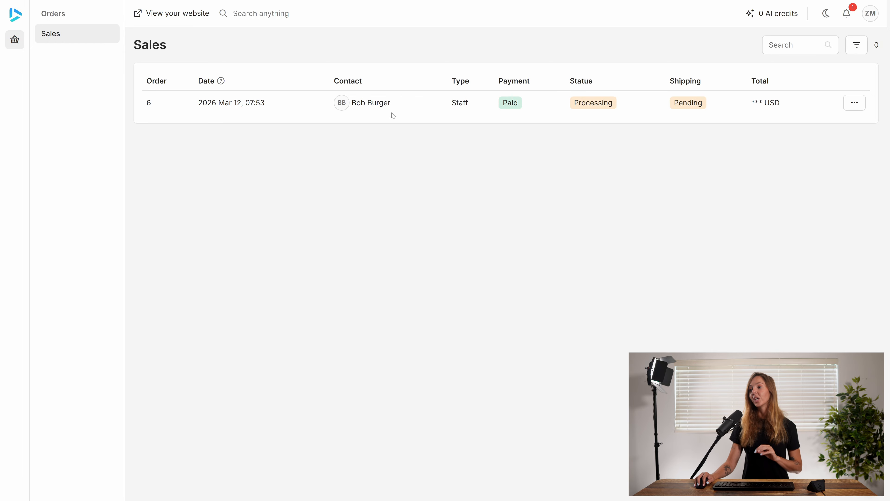
# Step: Open order 6, fulfill its pending Product 2 item from this staff account, and return to the sales list
pyautogui.click(311, 113)
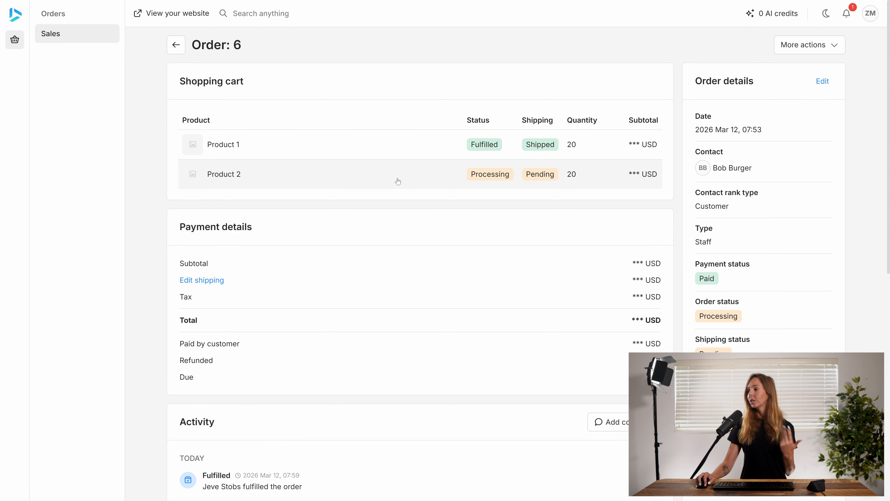
pyautogui.click(824, 45)
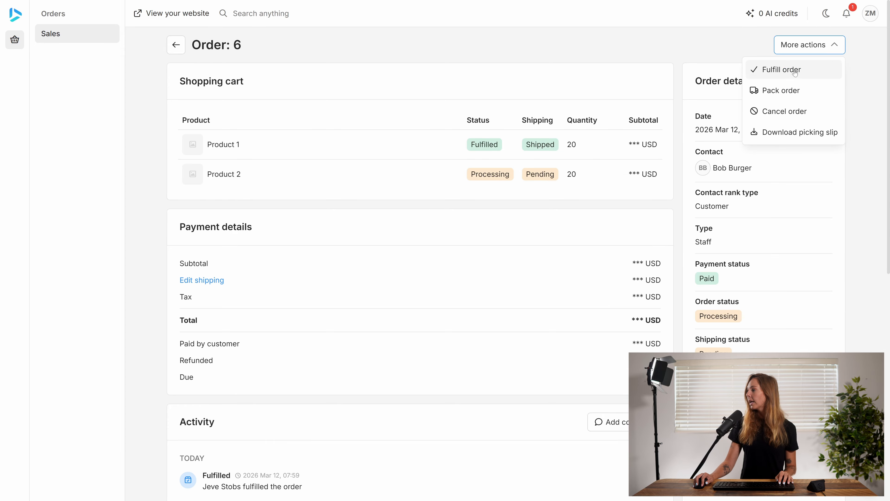
pyautogui.click(774, 69)
pyautogui.click(514, 277)
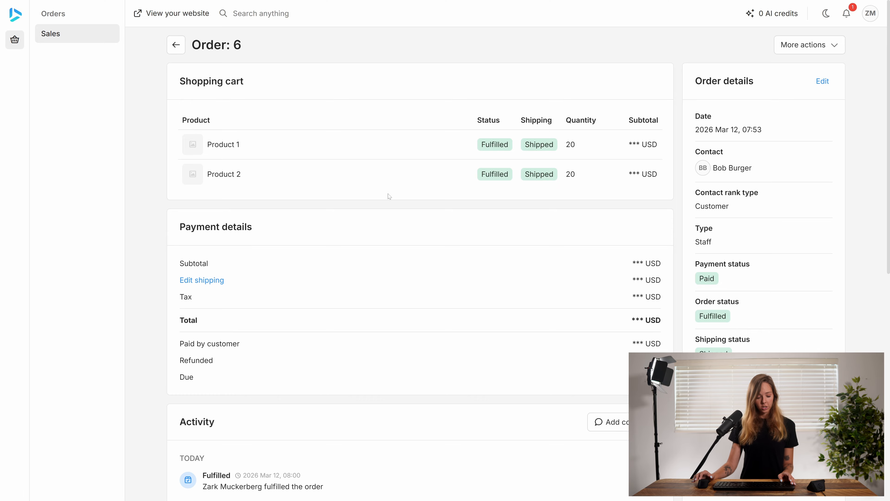
pyautogui.click(176, 45)
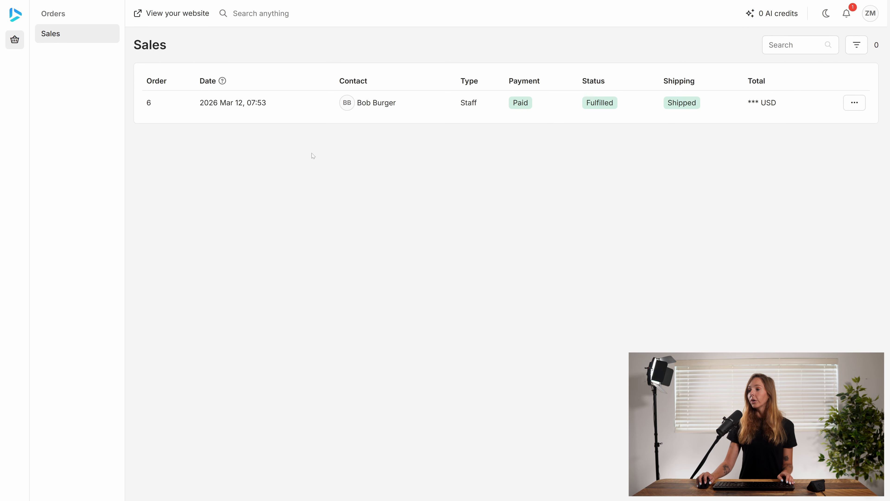